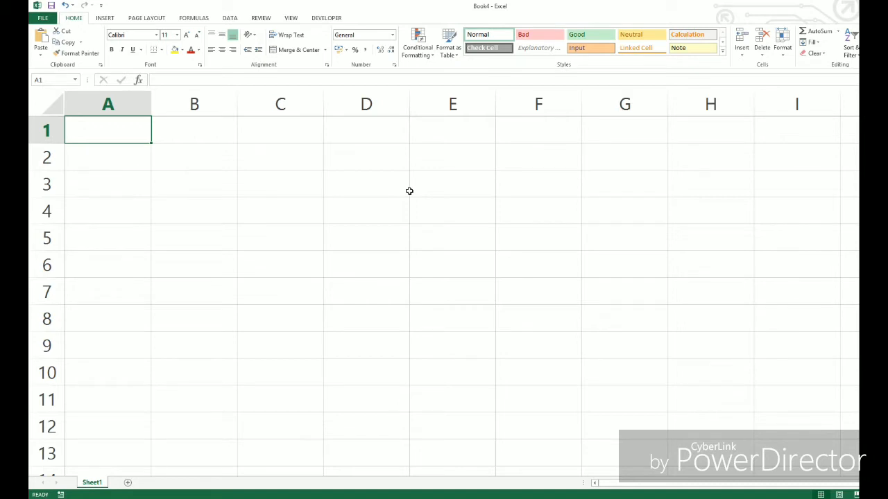
left_click(105, 19)
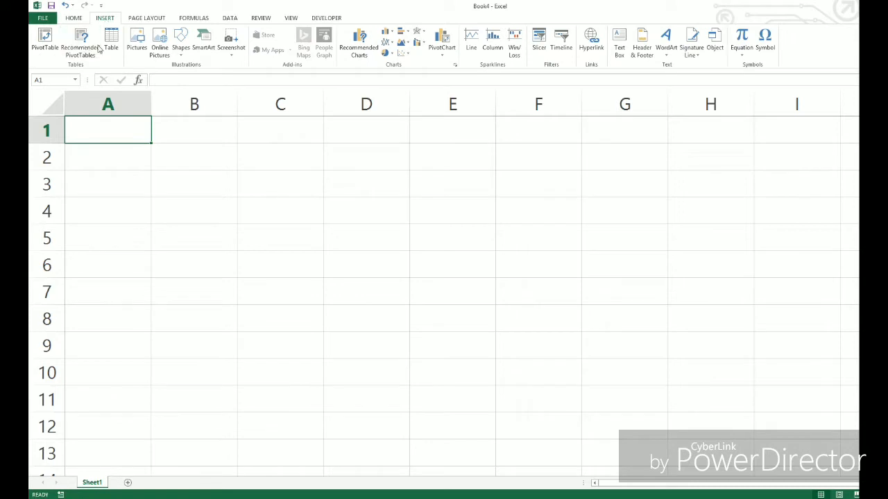
left_click(74, 18)
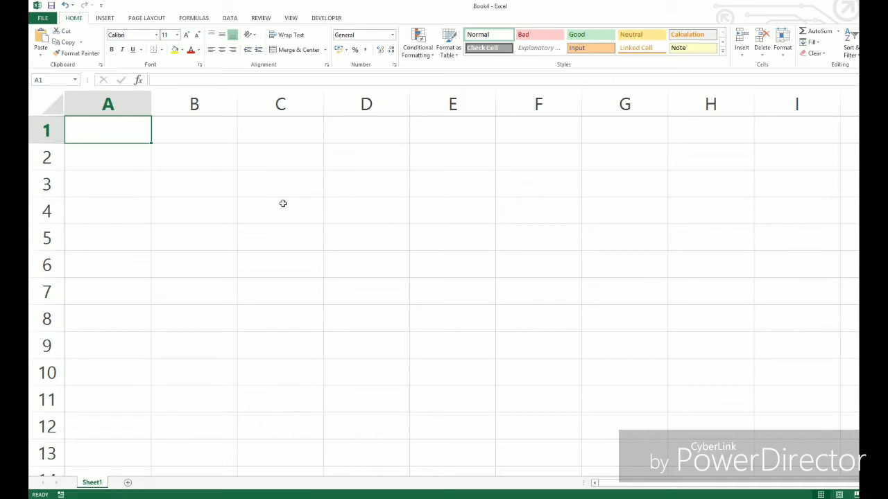
Step: Widen column C and fill cells C2 and D2 with yellow
left_click(319, 154)
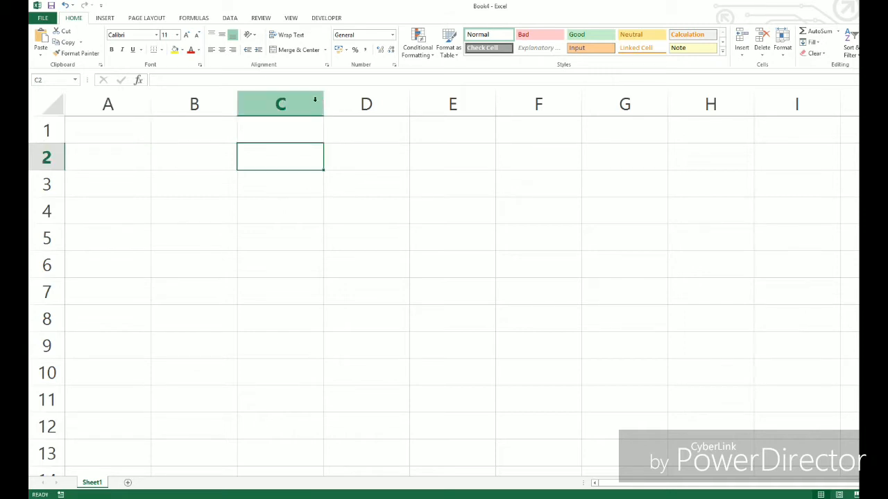
left_click_drag(321, 96, 376, 96)
left_click(174, 49)
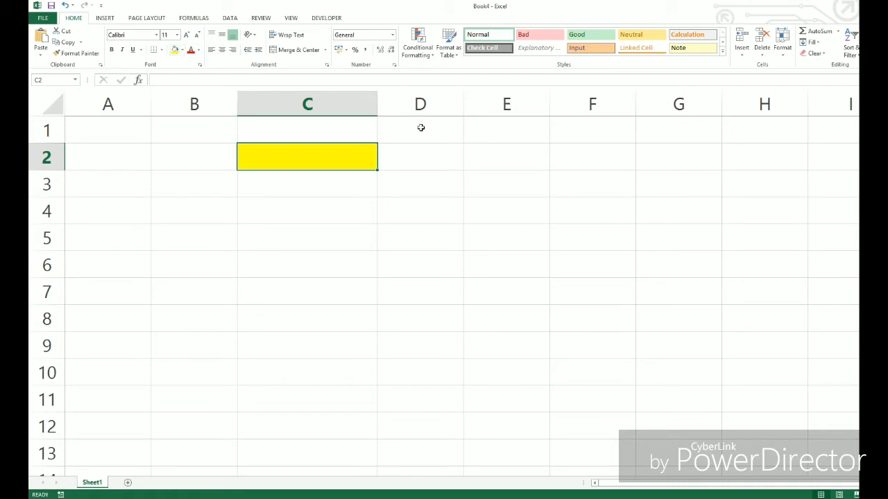
key("Right")
left_click(175, 49)
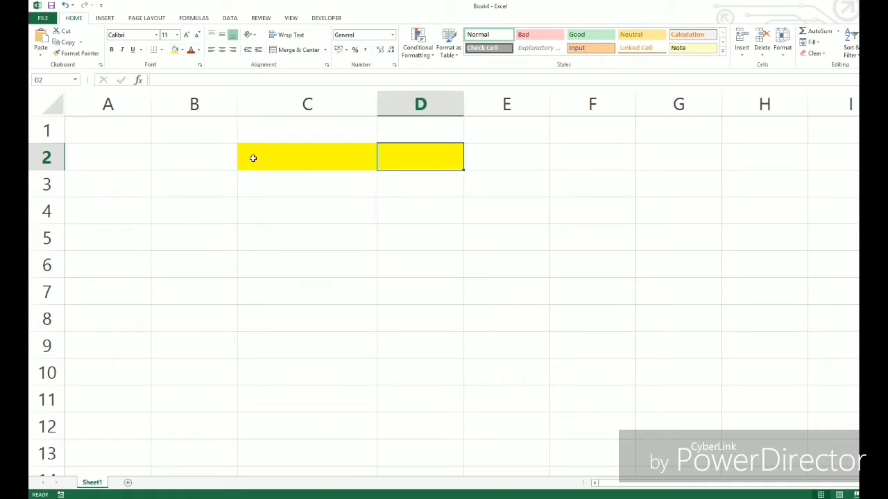
left_click(314, 157)
left_click_drag(314, 157, 429, 157)
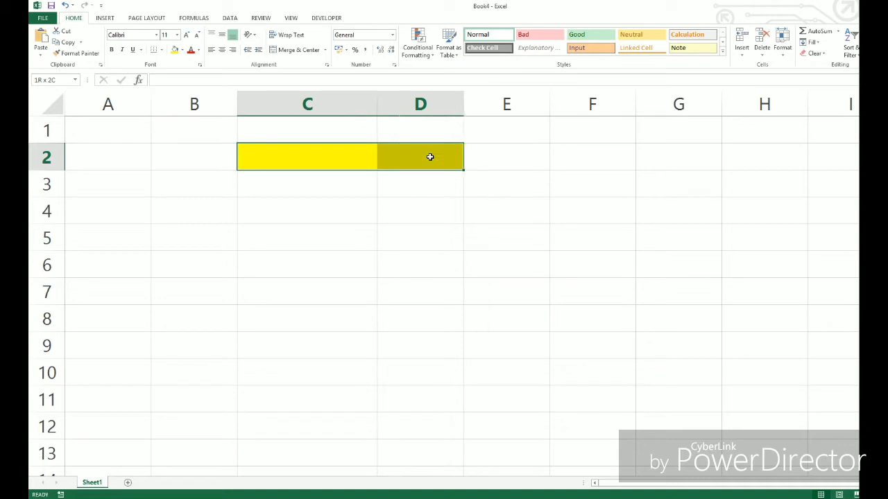
left_click_drag(281, 157, 628, 374)
left_click(483, 283)
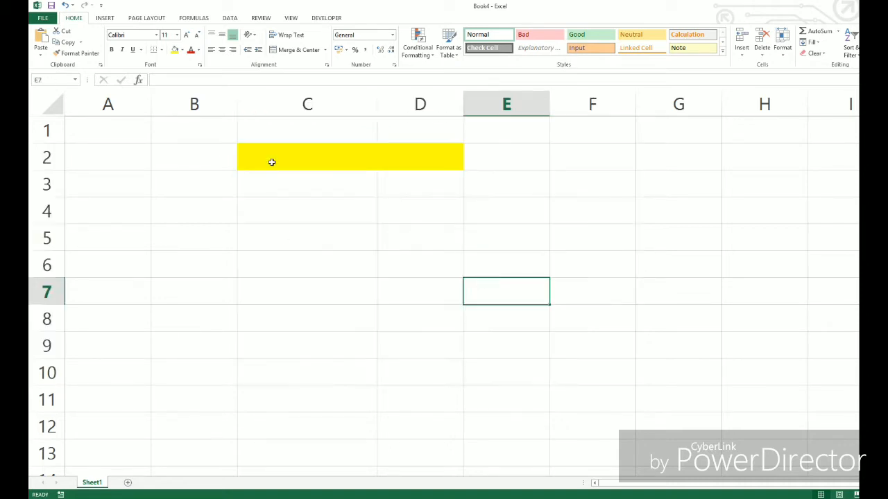
Step: Look at the font settings of cell C2 in the Format Cells dialog, then close it
left_click(271, 161)
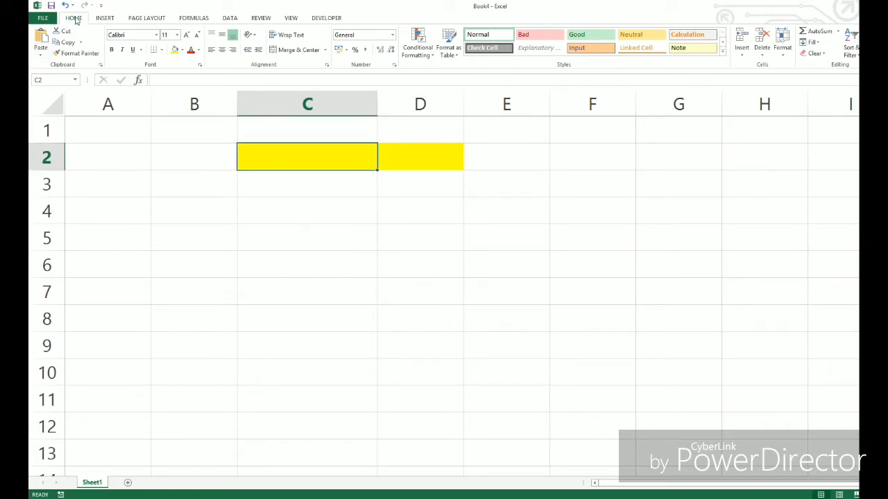
left_click(201, 67)
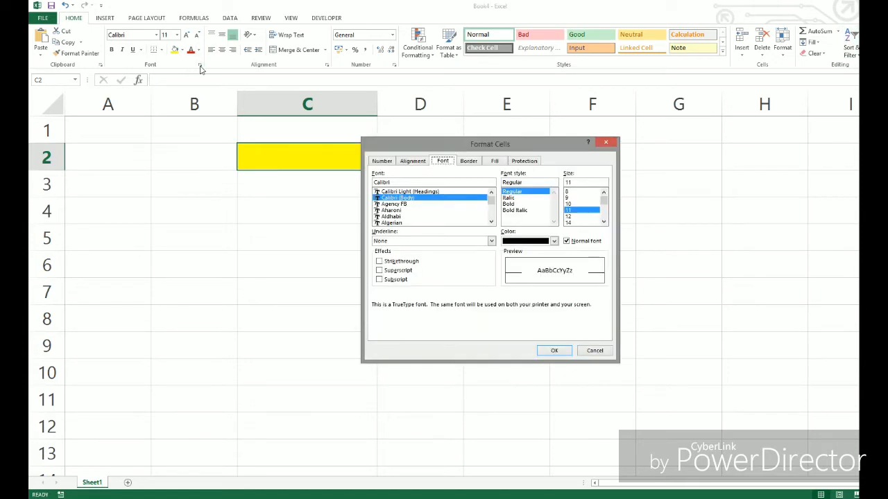
left_click(617, 147)
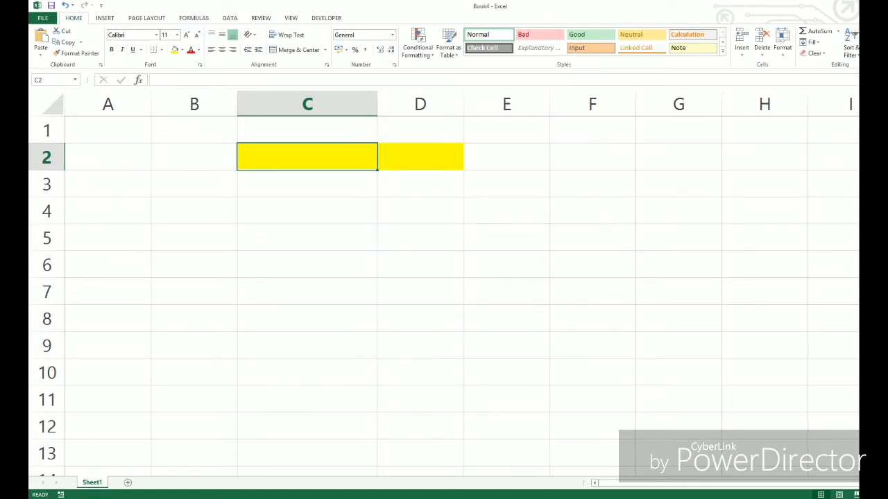
Step: Switch to the Objectives_Agenda.pptx presentation in PowerPoint
left_click(247, 498)
left_click(294, 475)
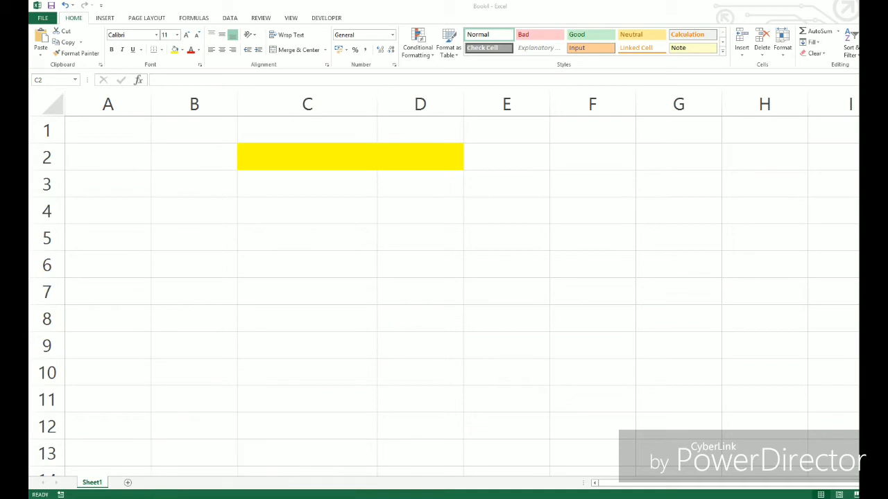
left_click(239, 496)
left_click(229, 477)
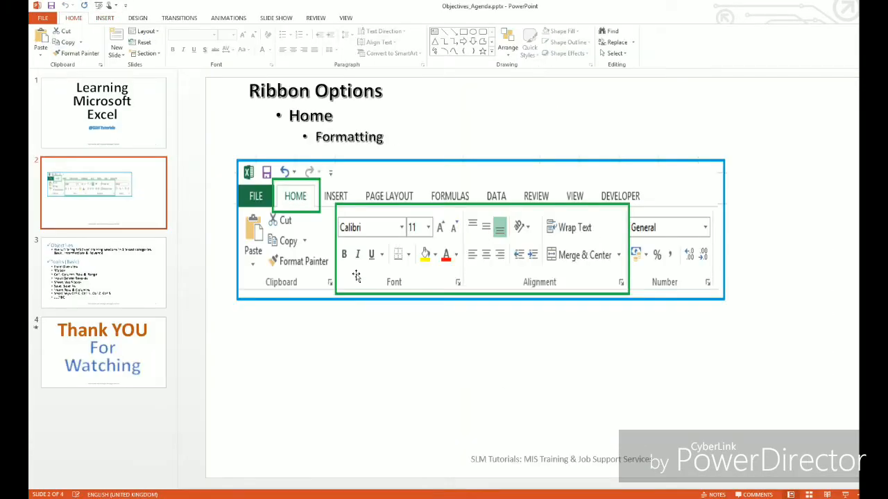
Step: Examine the Font and Alignment groups in the ribbon picture on the Ribbon Options slide
key("Page_Up")
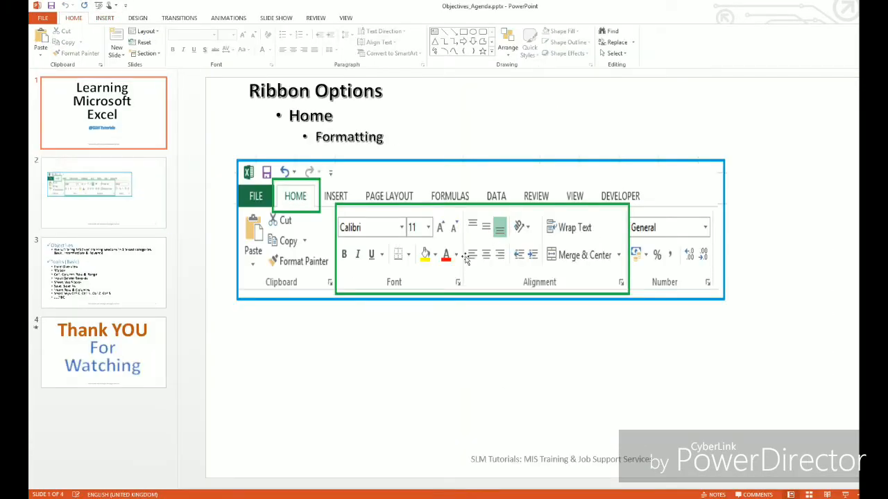
key("Page_Down")
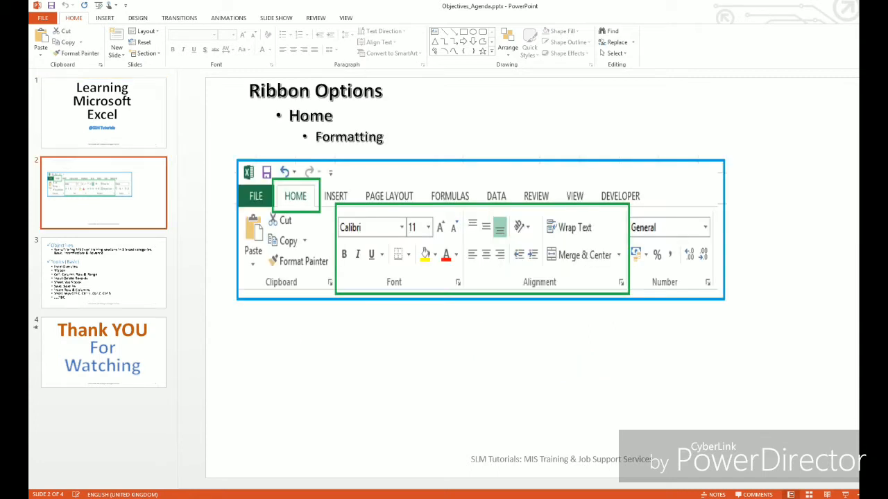
scroll(519, 277, "up", 5)
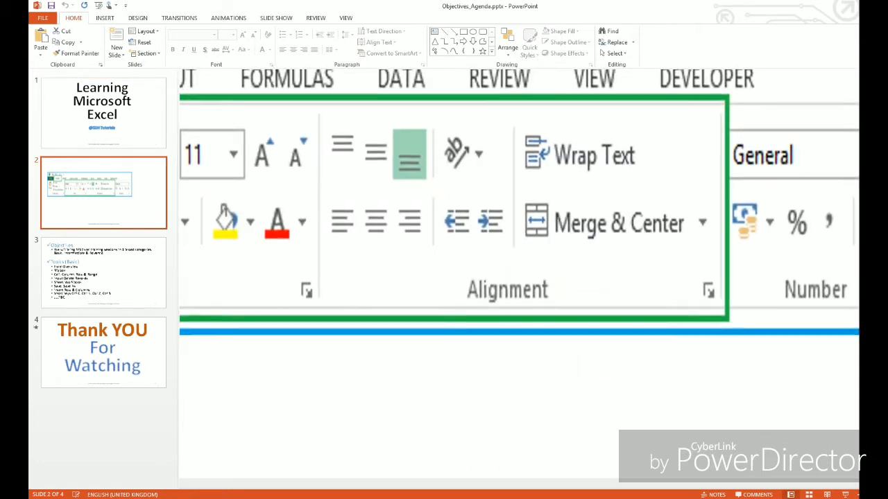
scroll(519, 277, "down", 7)
scroll(561, 277, "up", 5)
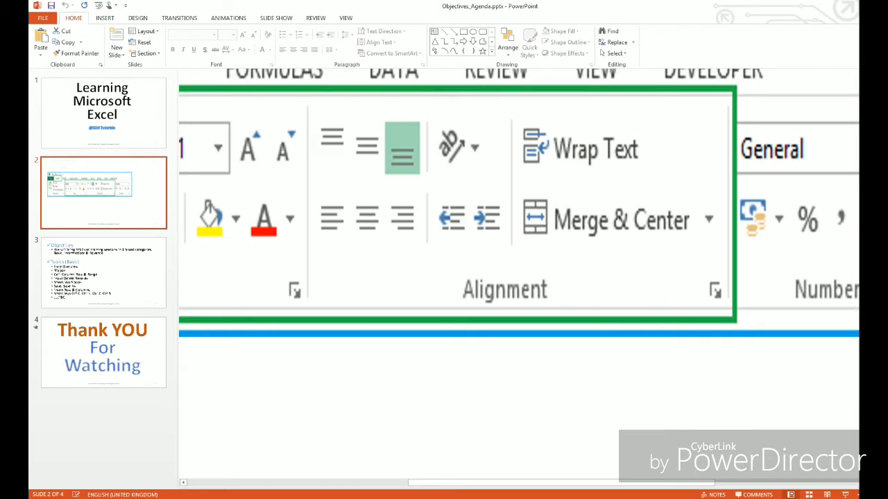
scroll(576, 363, "down", 4)
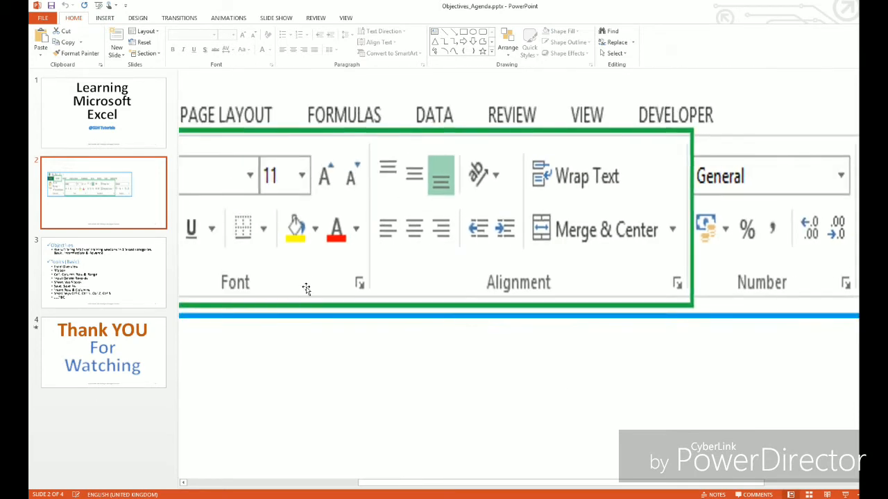
left_click(464, 271)
scroll(535, 281, "up", 3)
scroll(536, 281, "down", 3)
scroll(416, 243, "up", 1)
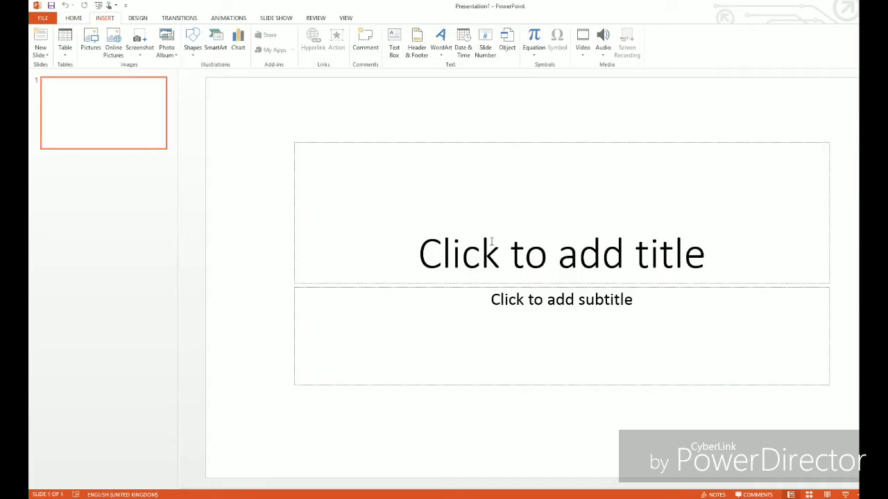
Step: Switch back to the Excel workbook and enter Education in cell C2
key("alt+Tab")
key("alt+Tab")
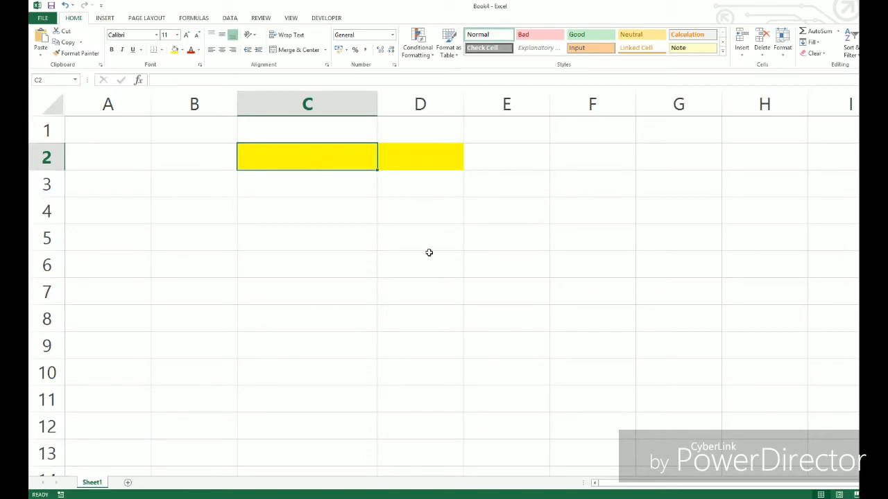
type("Educat")
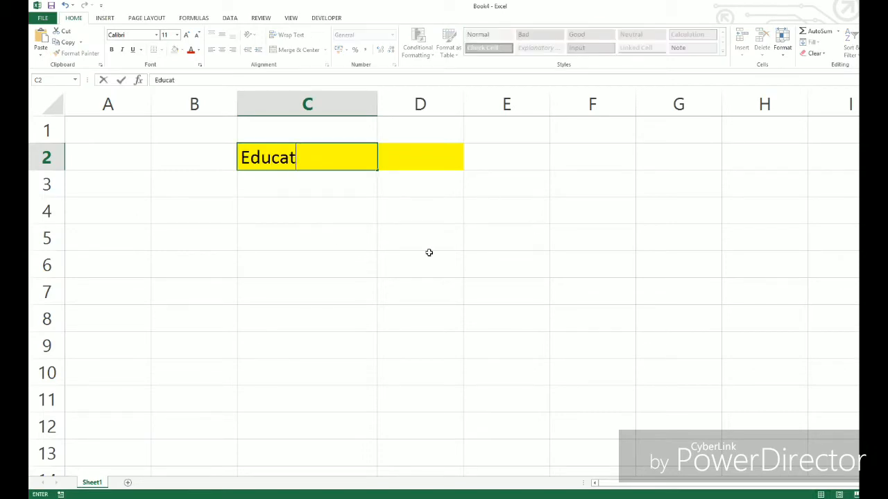
type("ion")
key("ctrl+Return")
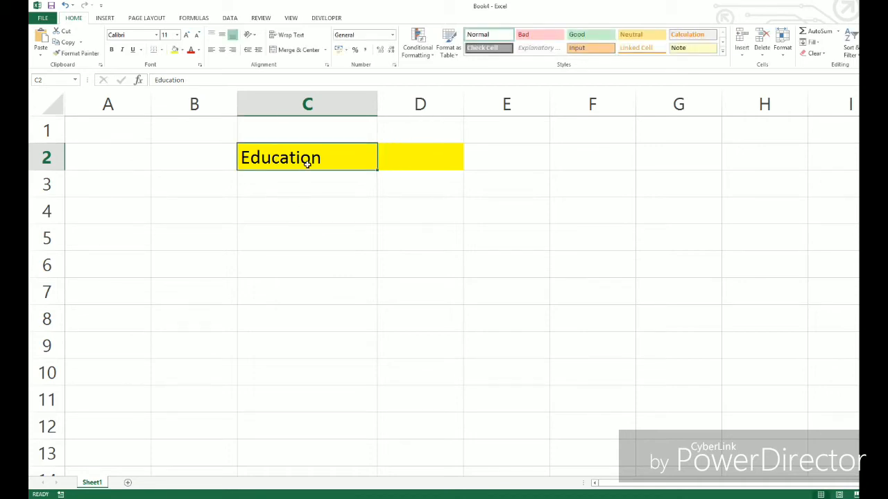
Step: Preview the available font sizes and typefaces on the Education cell without applying any
left_click(178, 36)
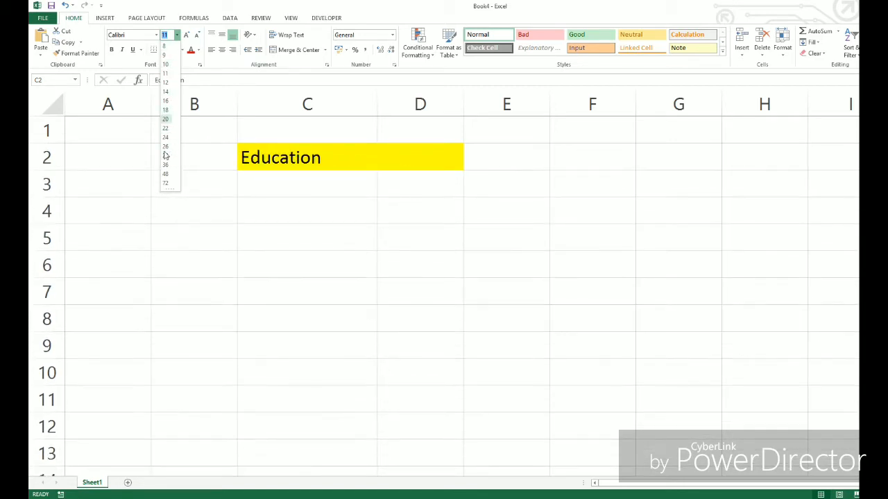
left_click(201, 191)
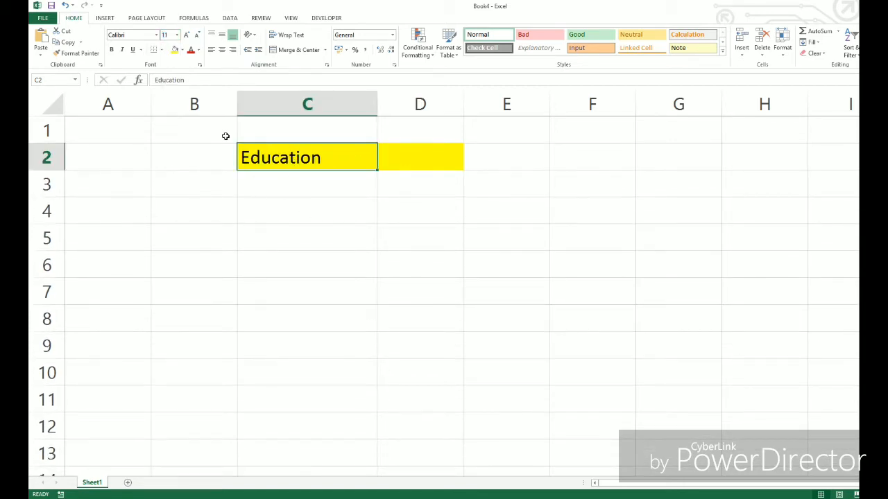
left_click(156, 36)
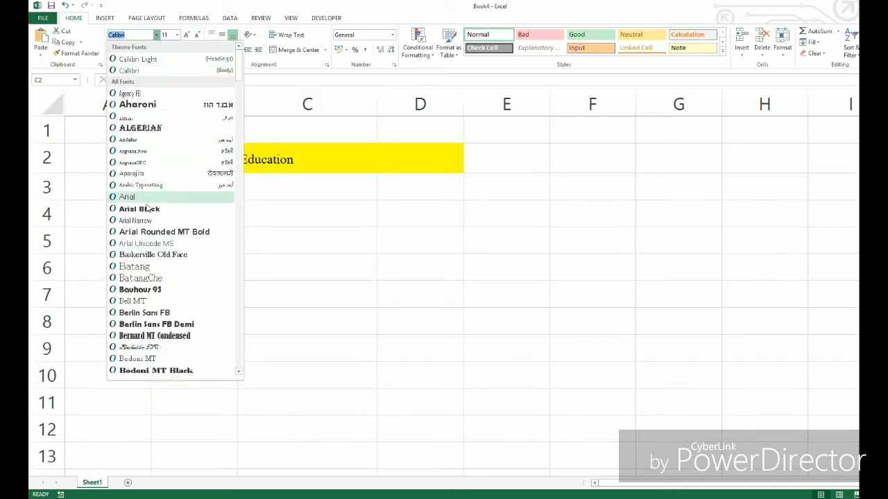
left_click(312, 238)
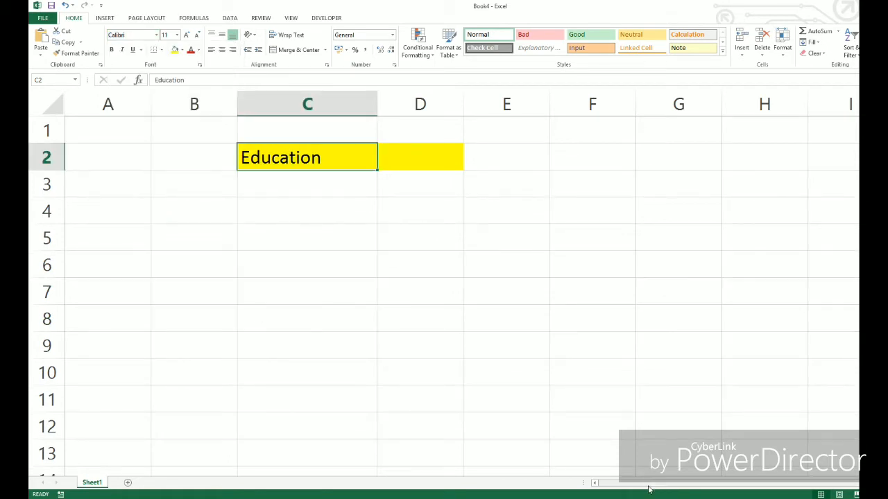
Step: Insert two blank columns before column B
left_click(197, 104)
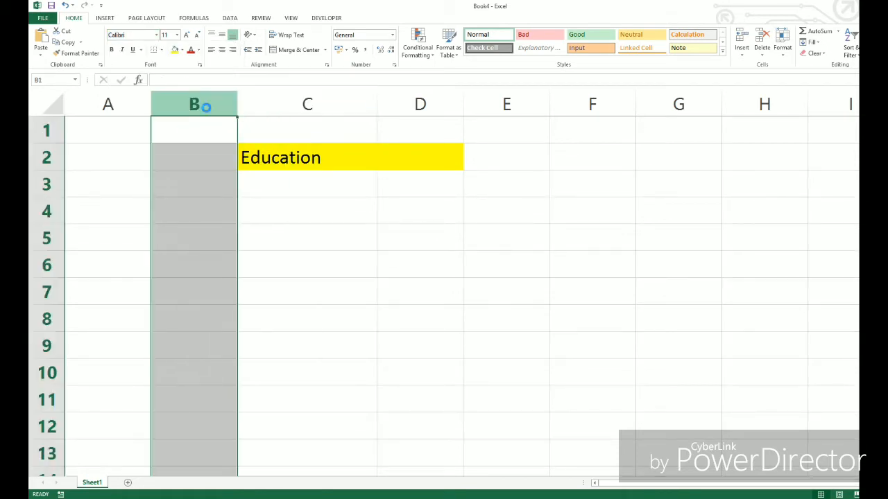
key("ctrl+shift+plus")
key("ctrl+shift+plus")
left_click(463, 264)
Step: Set the font of the Education cell E2 to Aeril
left_click(455, 158)
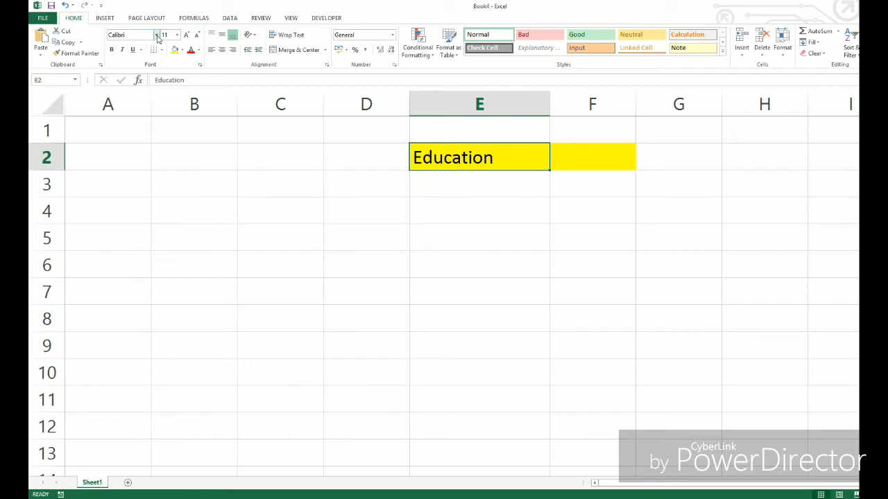
left_click(157, 36)
left_click(157, 36)
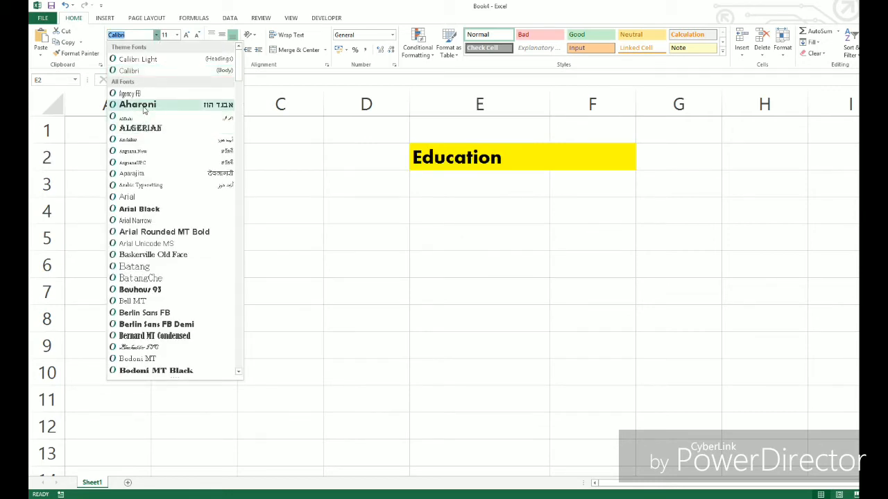
type("Aeril")
key("Return")
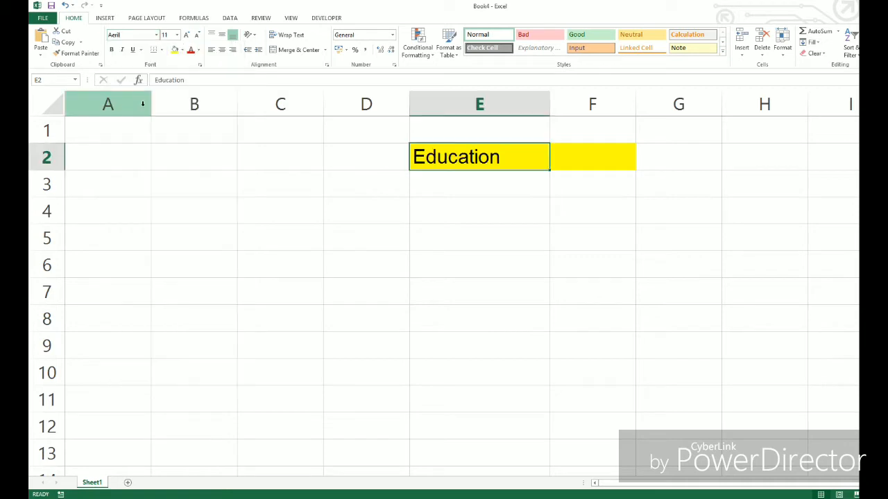
Step: Preview other typefaces such as Arial Black on the Education cell without applying one
left_click(157, 34)
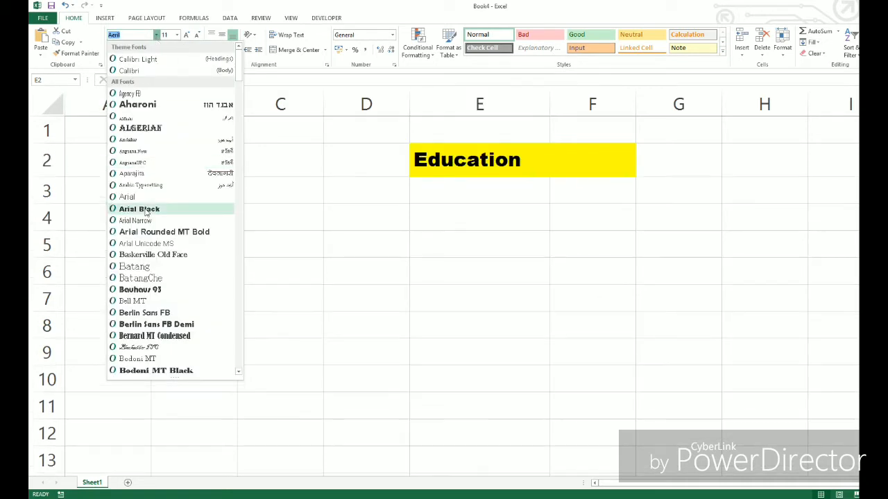
left_click(345, 178)
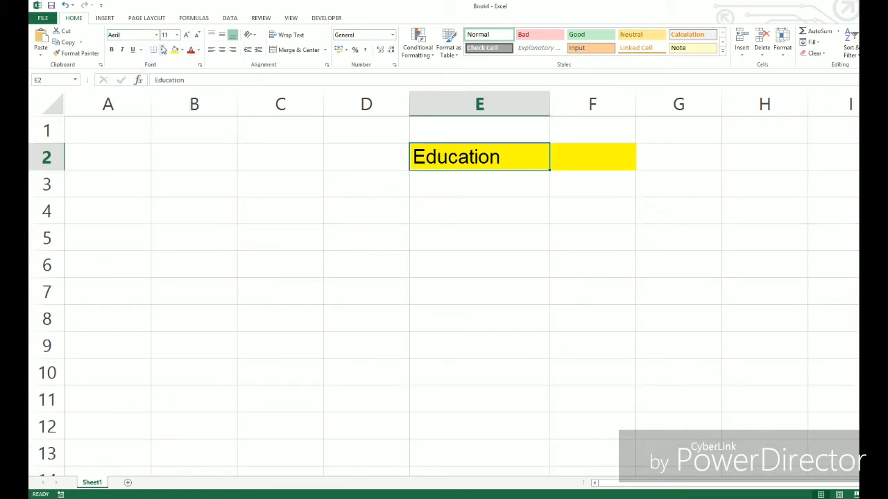
left_click(444, 188)
Step: Set the font size of the Education cell E2 to 16
left_click(483, 161)
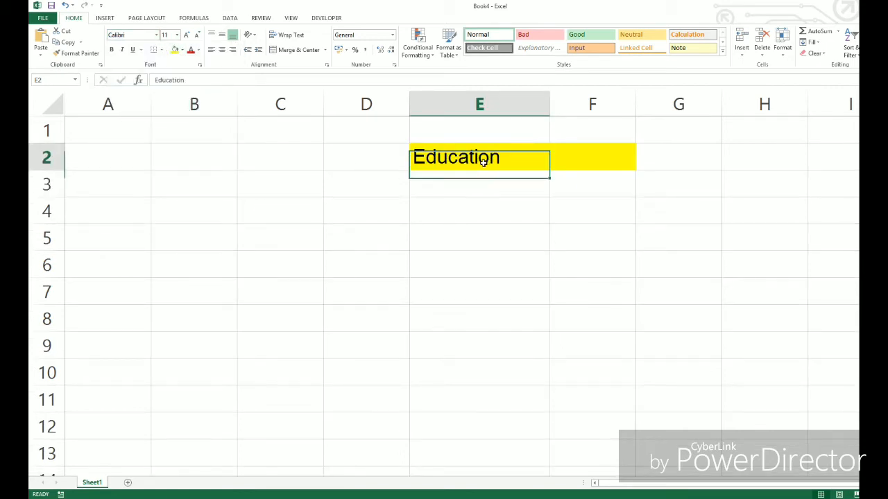
left_click(177, 35)
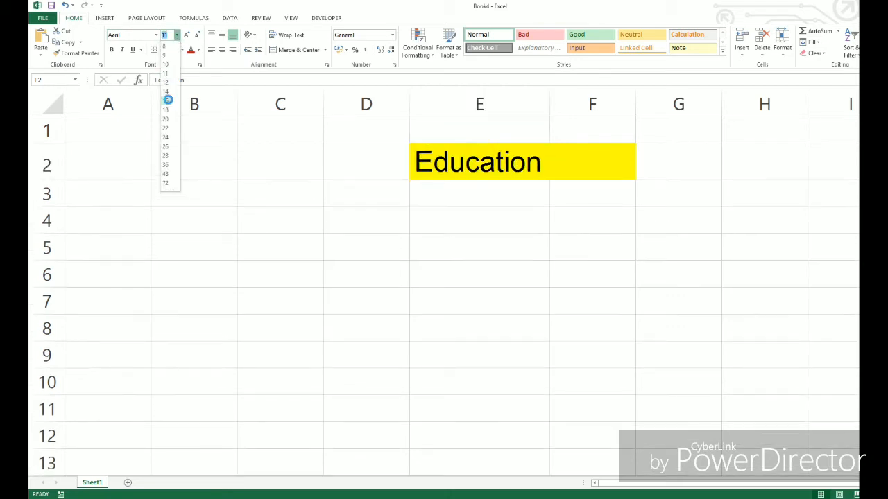
left_click(168, 100)
left_click(486, 185)
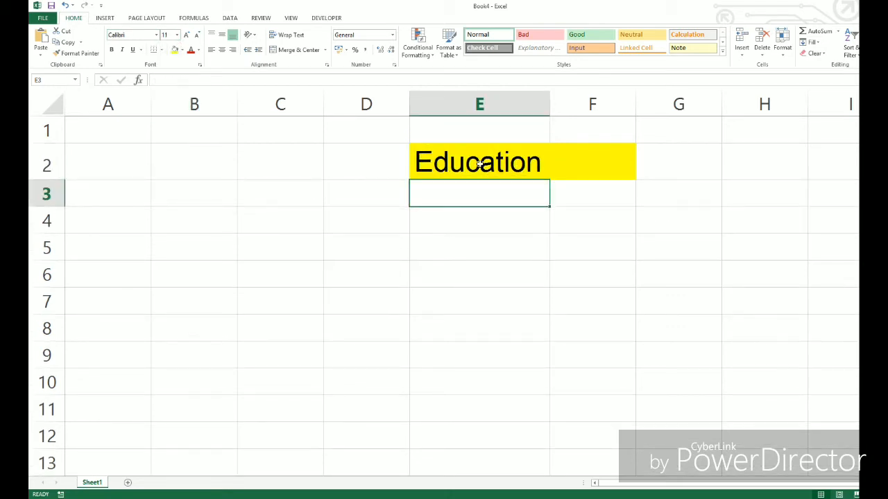
Step: Fill the Education cell E2 with light blue
left_click(461, 164)
left_click(183, 50)
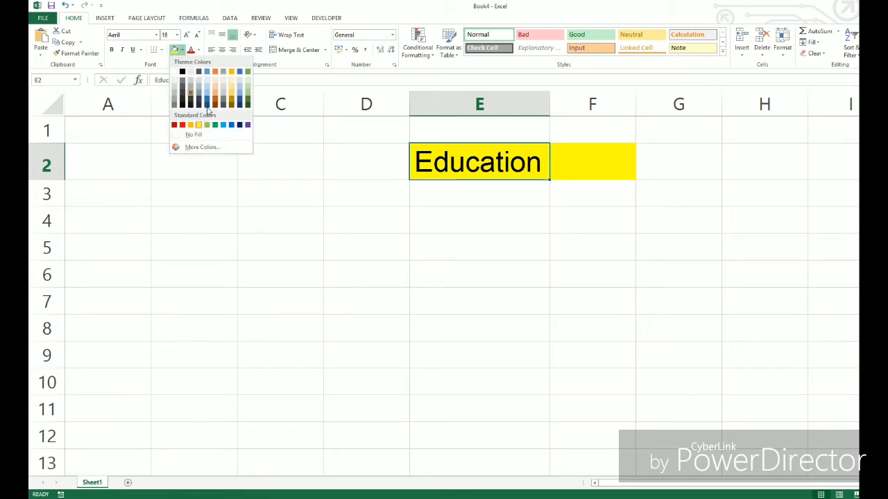
left_click(206, 82)
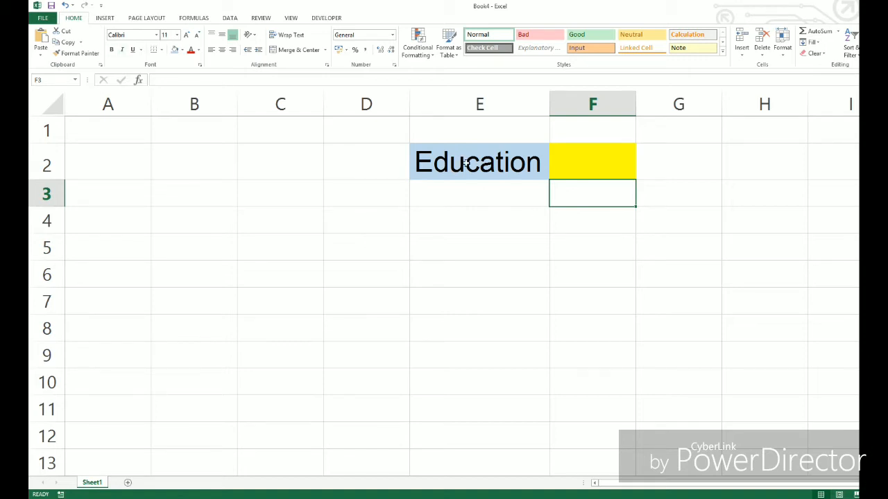
Step: Try bold formatting on the Education cell E2, then remove it
left_click(465, 164)
key("ctrl+b")
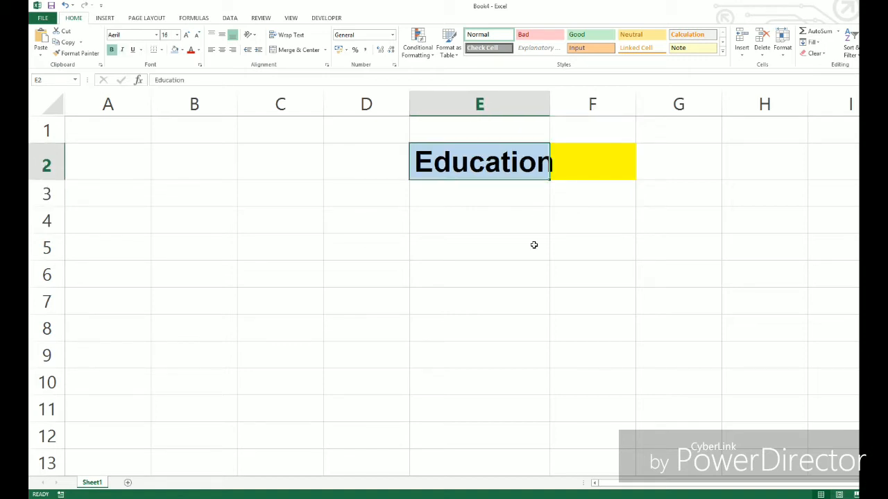
key("ctrl+b")
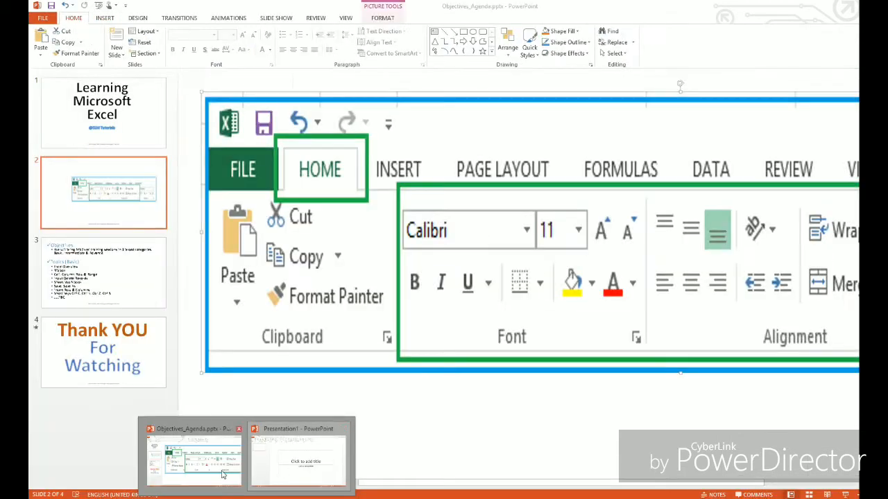
Step: Return to the Excel workbook and demonstrate selecting column E, row 2 and the range E2:G6
left_click(287, 472)
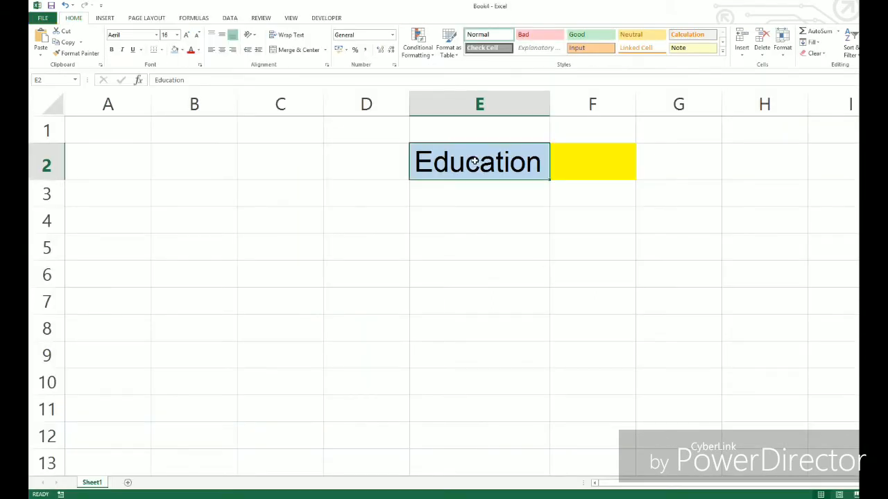
left_click(479, 101)
left_click(33, 166)
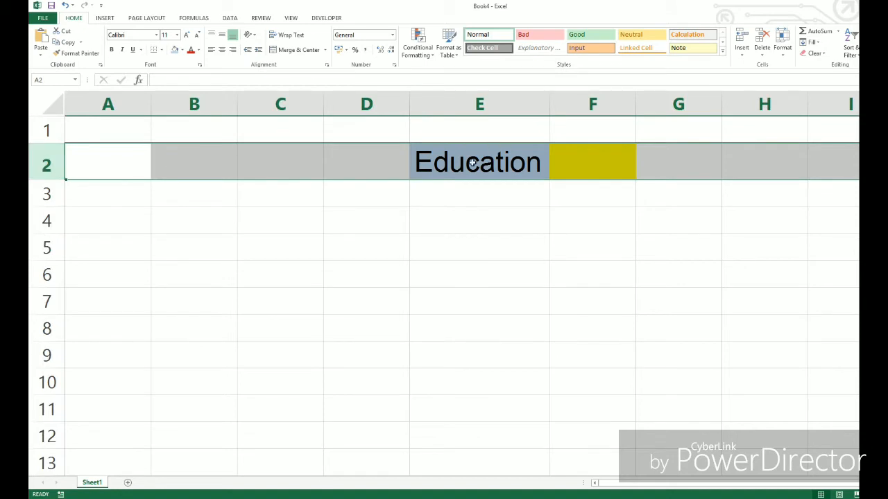
left_click(473, 162)
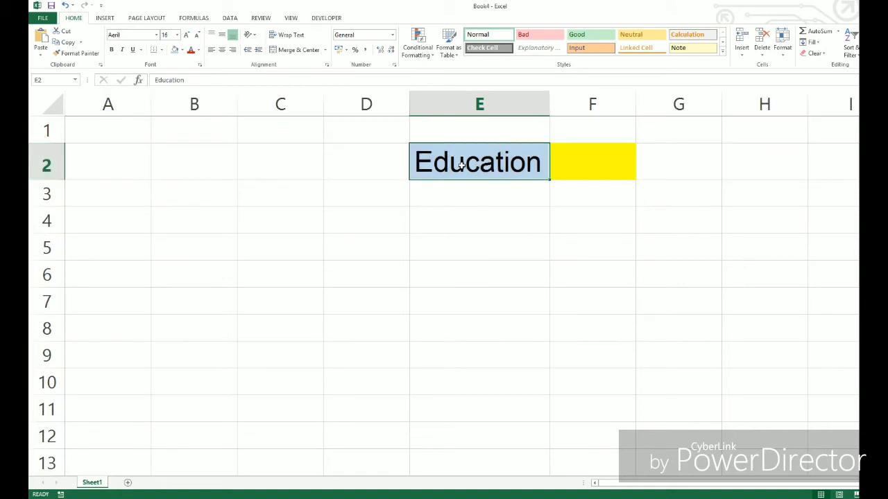
mouse_move(535, 150)
left_mouse_down()
mouse_move(600, 184)
mouse_move(654, 235)
mouse_move(676, 282)
left_mouse_up()
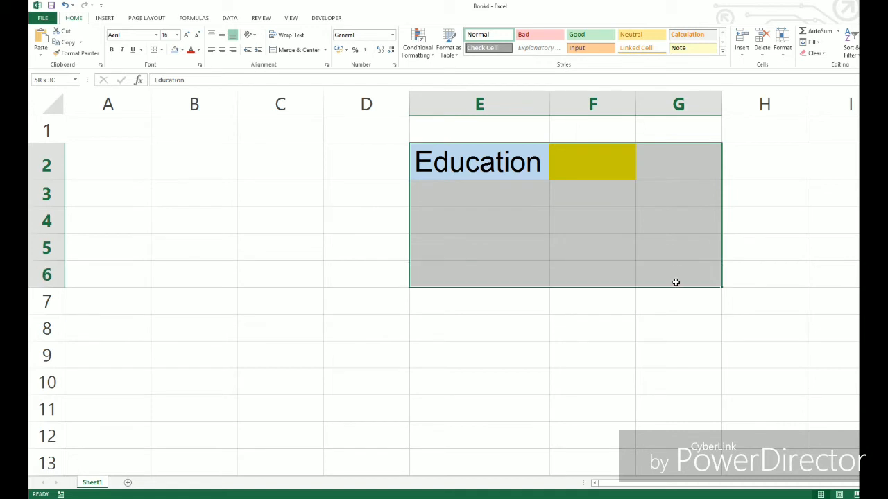
left_click(541, 230)
Step: Make the Education cell E2 bold, italic and underlined, and auto-fit column E to its text
left_click(494, 163)
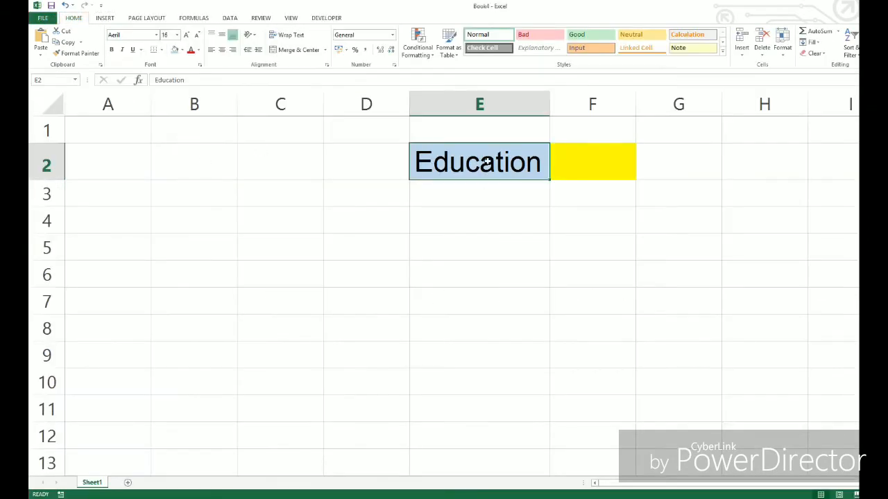
left_click(112, 50)
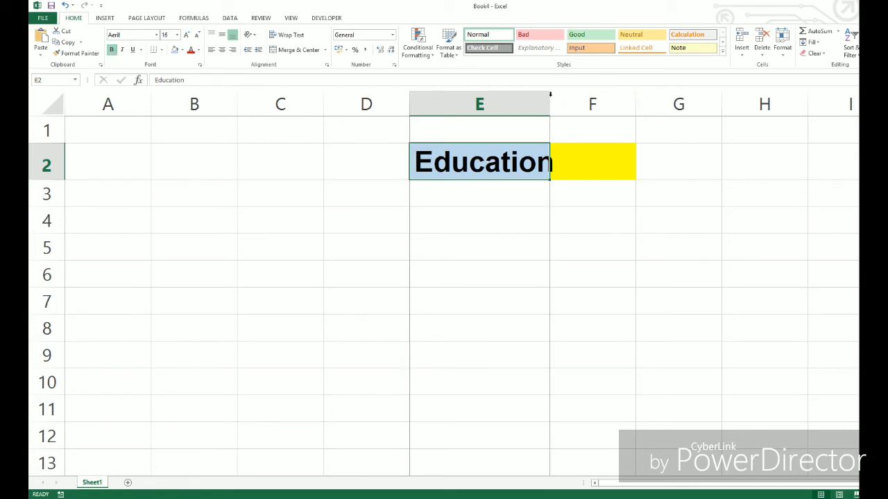
double_click(550, 96)
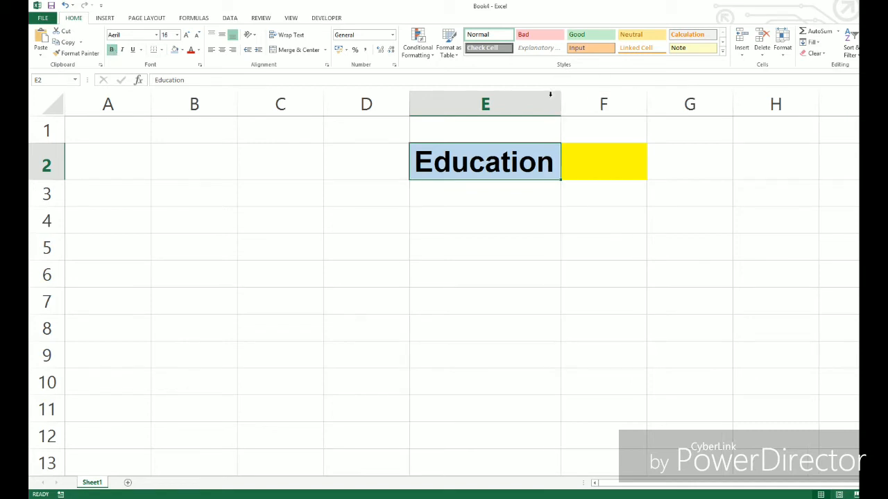
left_click(123, 55)
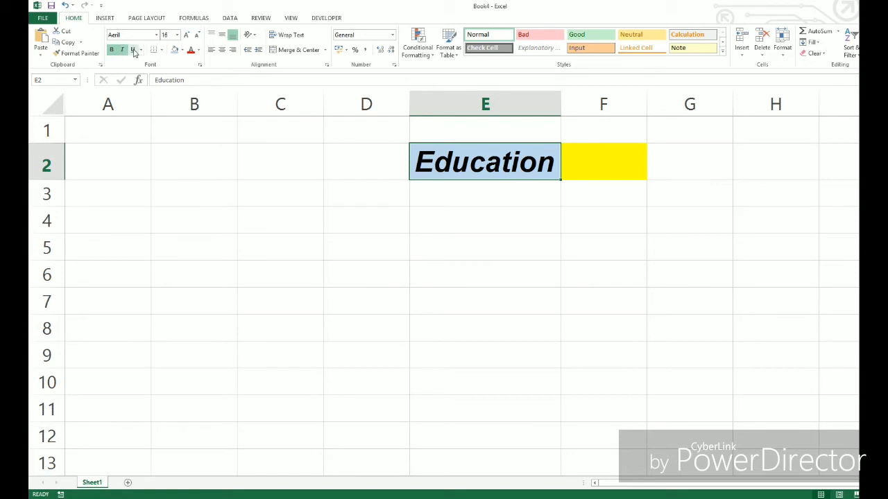
left_click(134, 54)
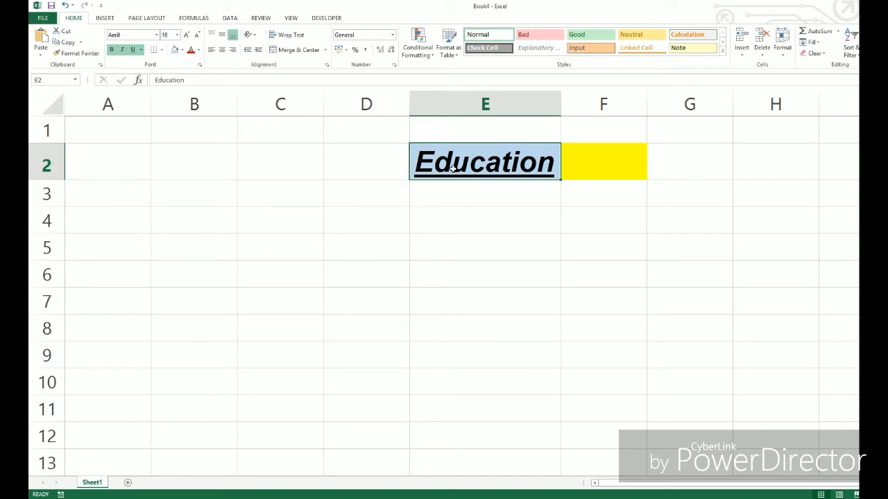
Step: Enter 12345 in the yellow cell F2 and underline it
left_click(586, 163)
type("12345")
left_click(594, 224)
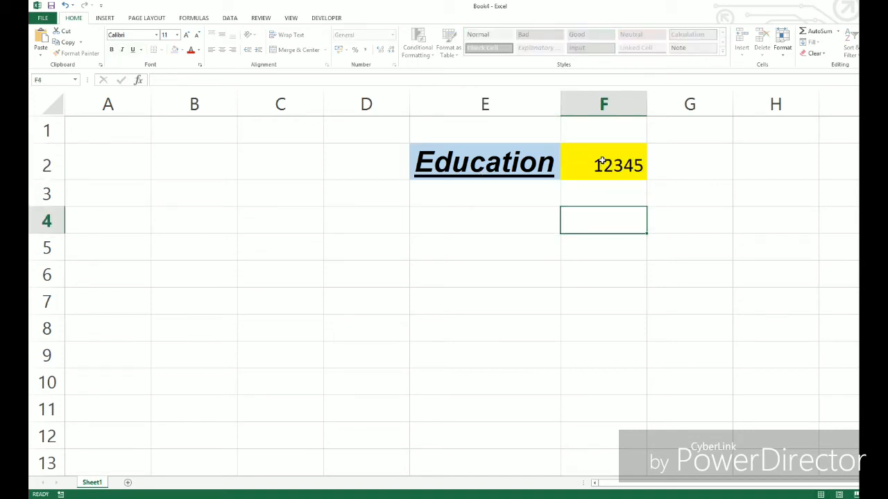
left_click(575, 162)
left_click(133, 52)
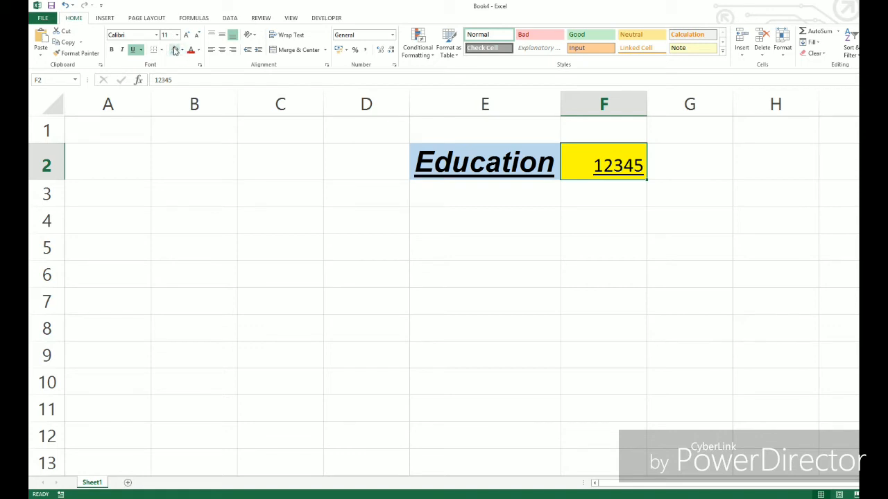
left_click(521, 224)
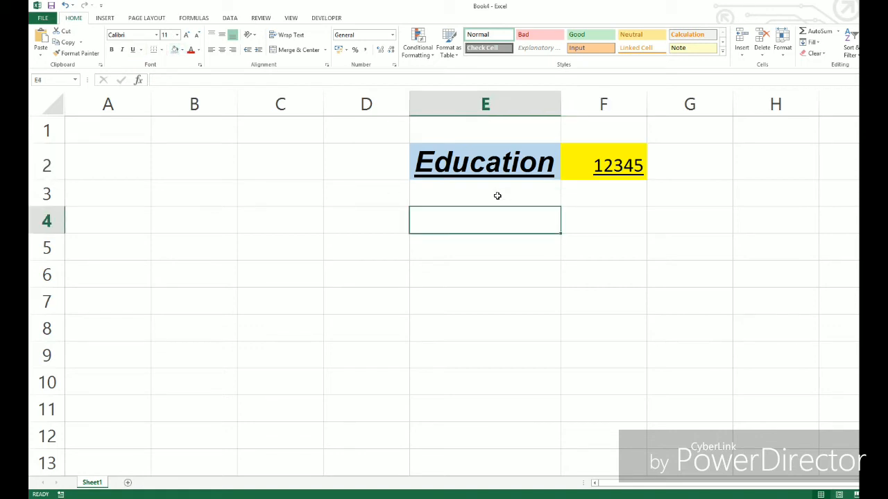
left_click(375, 221)
Step: Examine the additional standard and custom fill colours for cell F2 without applying one
left_click(638, 165)
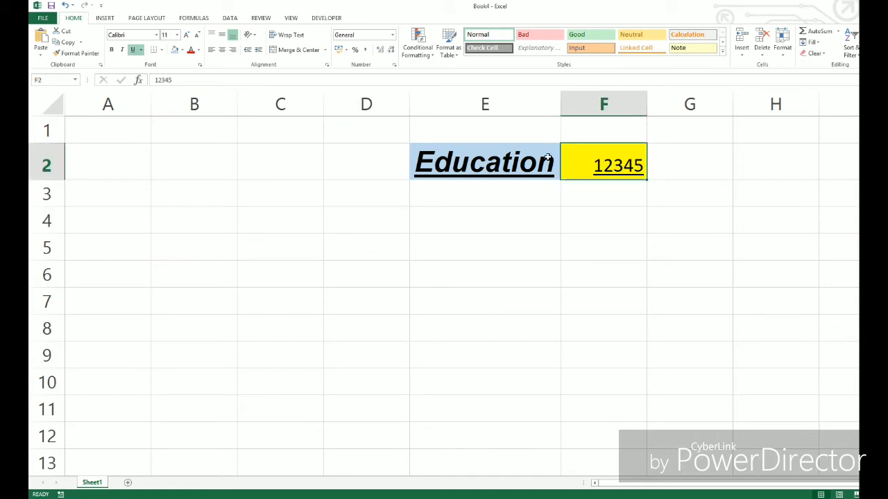
left_click(184, 50)
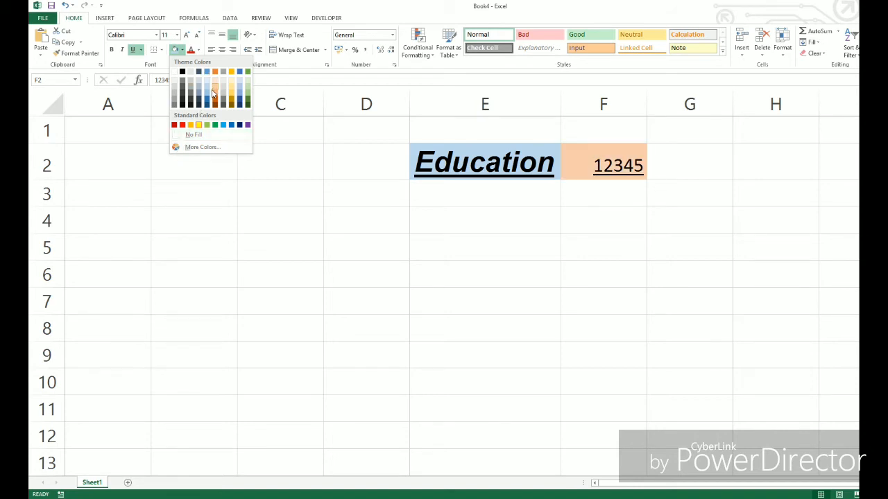
left_click(204, 148)
left_click(459, 186)
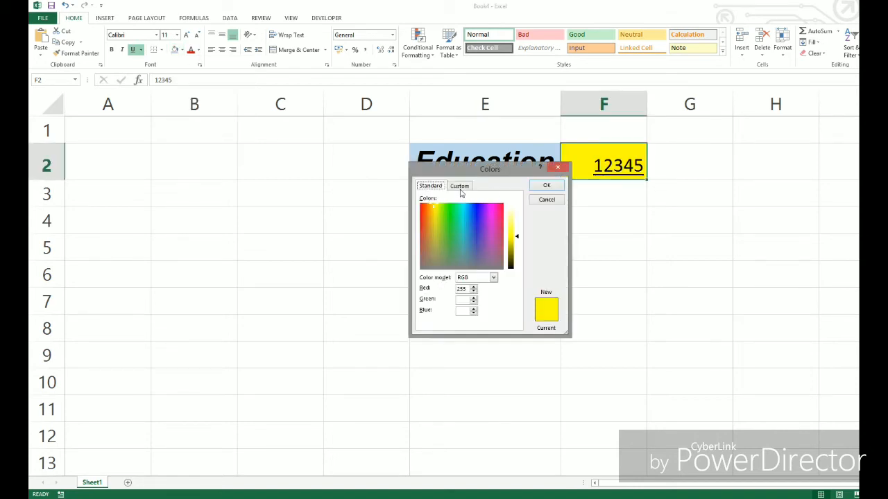
left_click(442, 185)
left_click(459, 185)
left_click(559, 168)
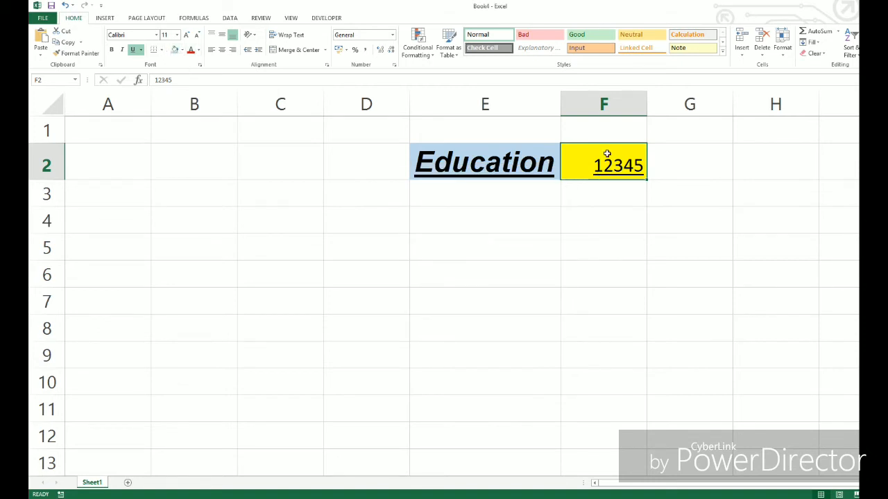
Step: Try a custom font colour on the Education cell E2
left_click(200, 51)
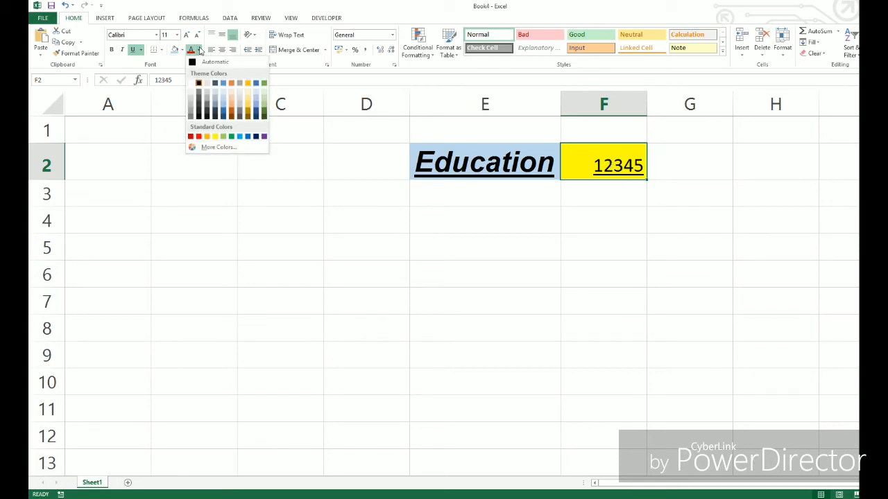
left_click(466, 145)
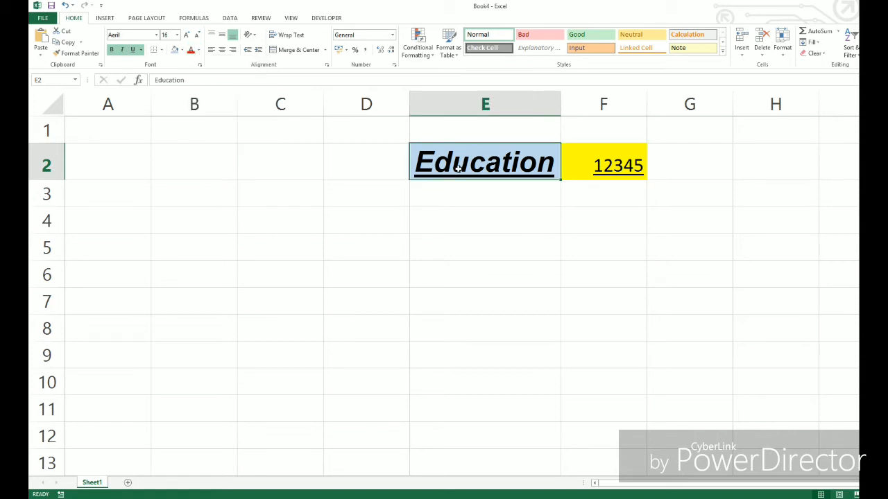
left_click(200, 51)
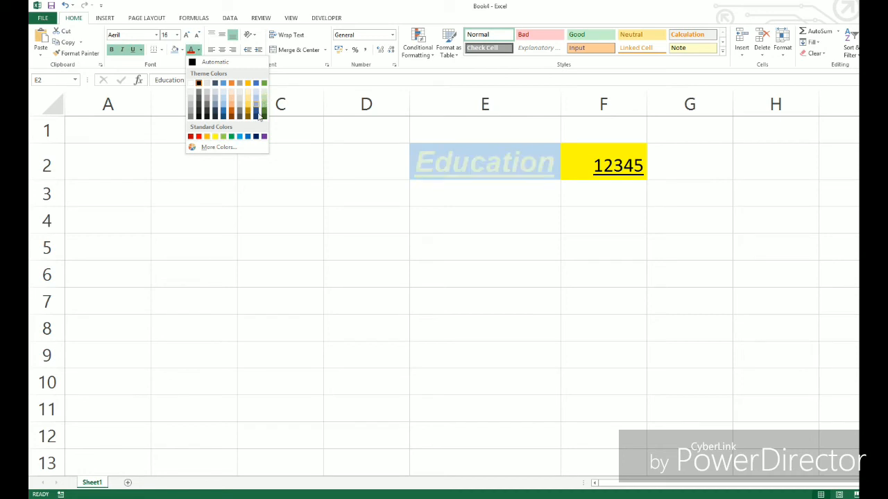
left_click(219, 149)
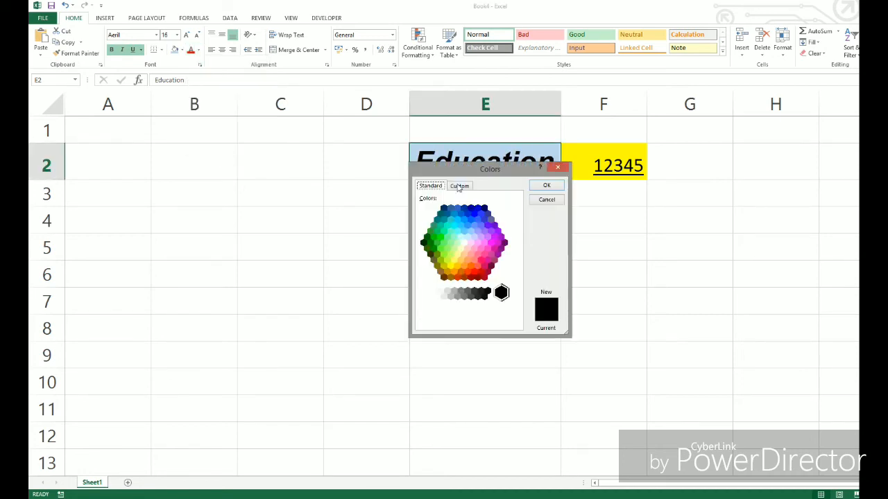
left_click(459, 185)
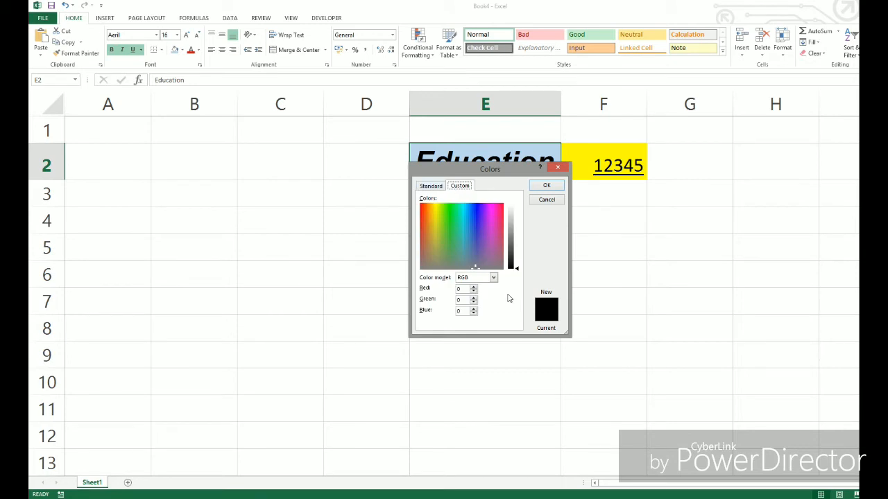
left_click_drag(476, 251, 460, 243)
left_click(547, 185)
left_click(467, 215)
left_click(467, 161)
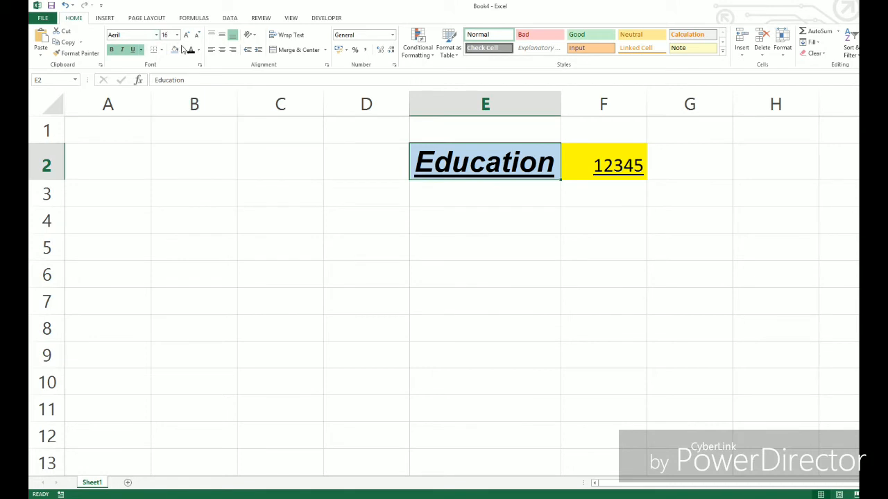
Step: Set the font colour of the Education cell E2 to orange
left_click(182, 50)
left_click(199, 51)
left_click(199, 51)
left_click(232, 83)
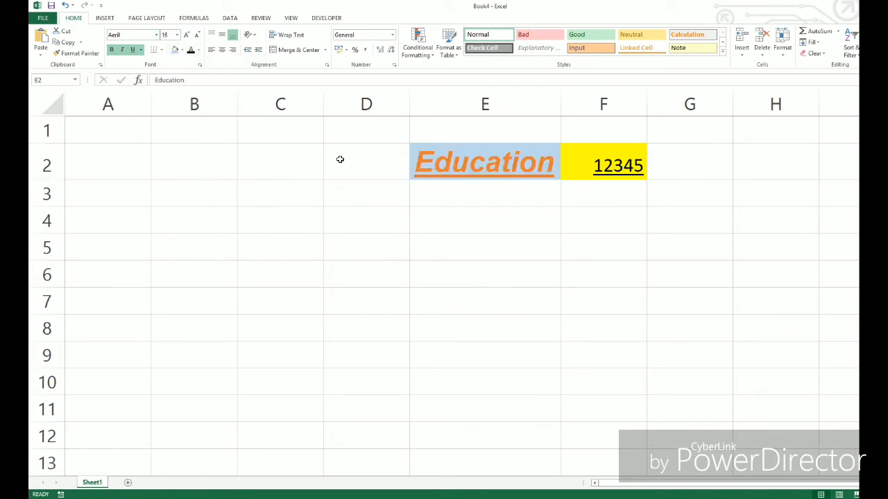
Step: Set the font colour of the number 12345 in cell F2 to light green
left_click(600, 160)
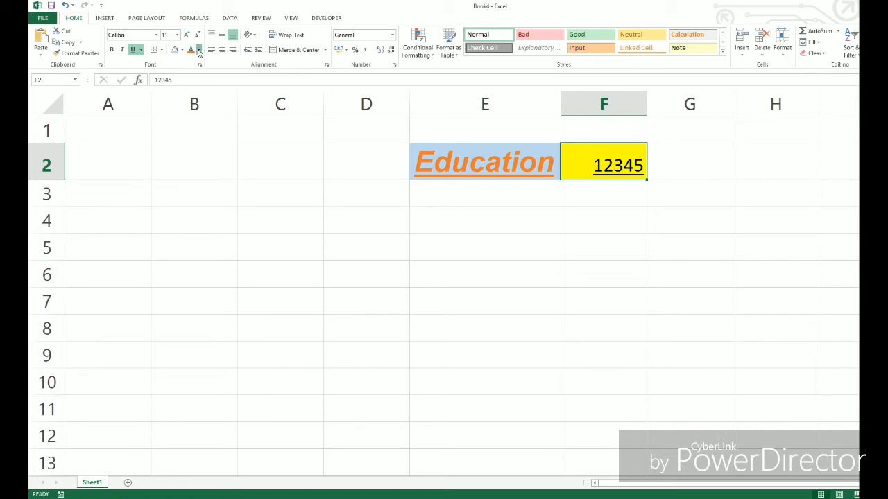
left_click(199, 51)
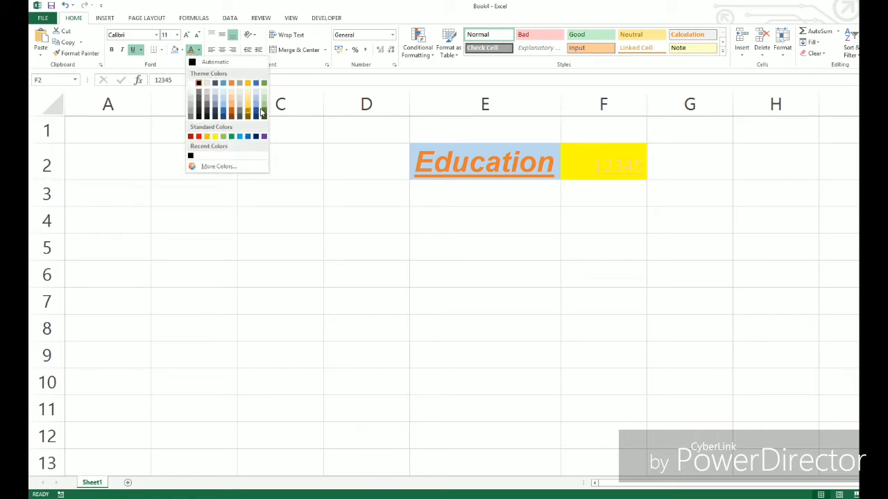
left_click(263, 108)
left_click(404, 267)
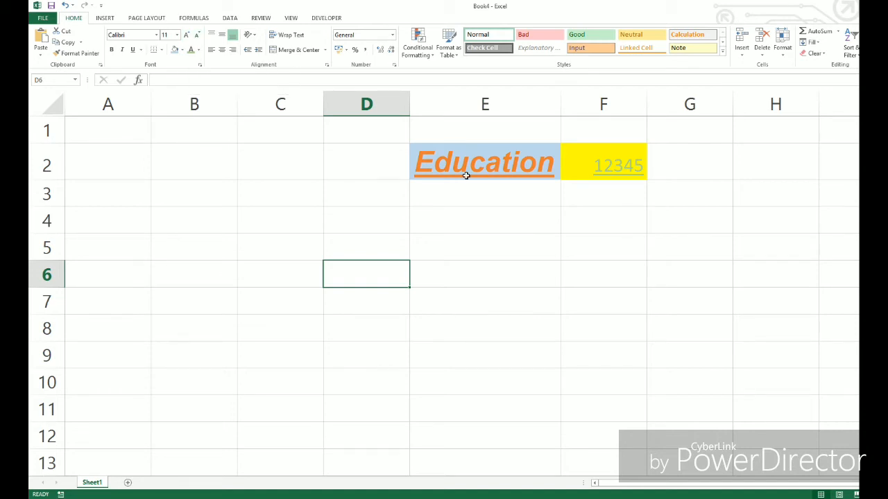
Step: Increase the font size of the Education cell E2 in increments up to 28
left_click(177, 35)
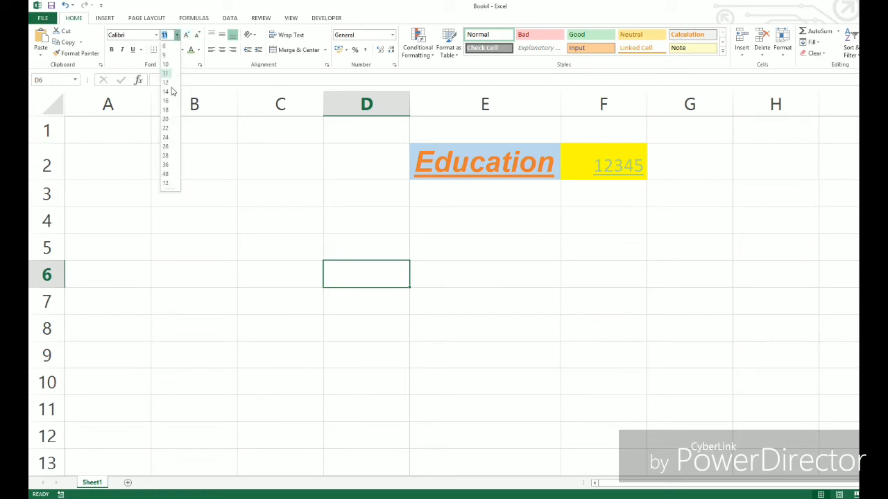
left_click(452, 156)
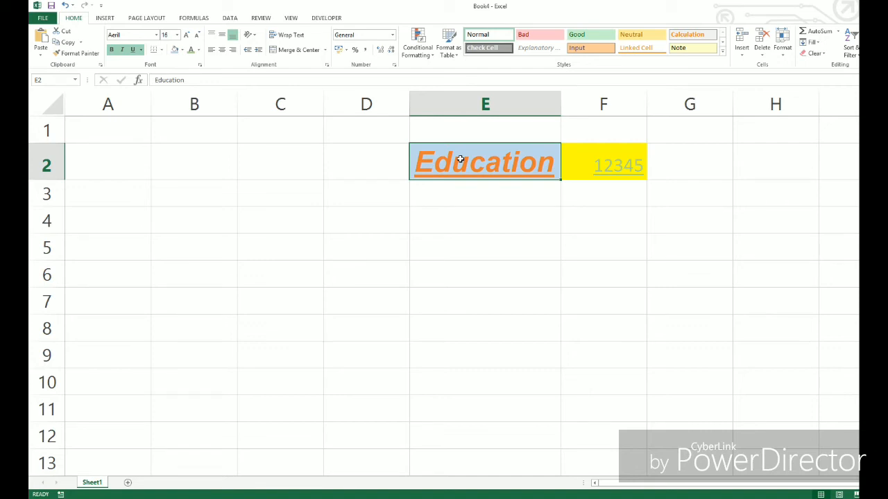
left_click(186, 36)
left_click(186, 36)
left_click(186, 35)
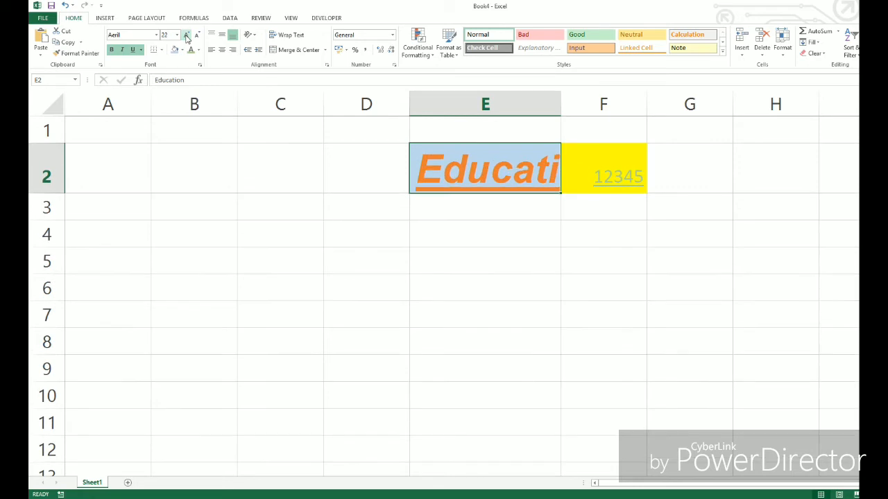
left_click(186, 35)
left_click(185, 36)
left_click(186, 36)
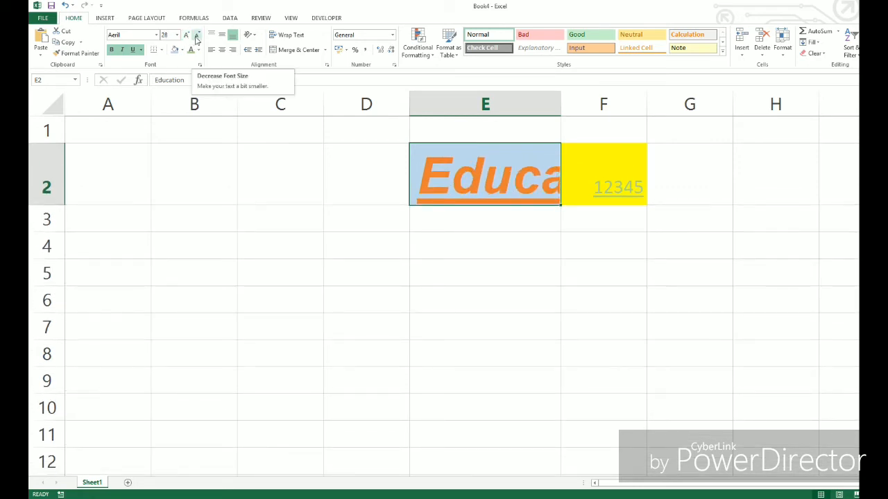
Step: Decrease the font size of the Education cell E2 in increments down to 9
left_click(196, 35)
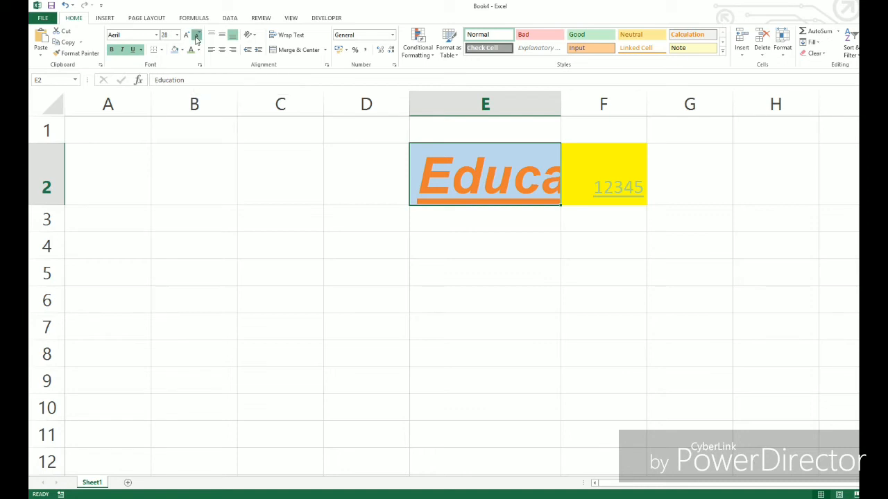
left_click(196, 35)
left_click(196, 35)
left_click(196, 35)
left_click(196, 35)
left_click(196, 35)
left_click(197, 35)
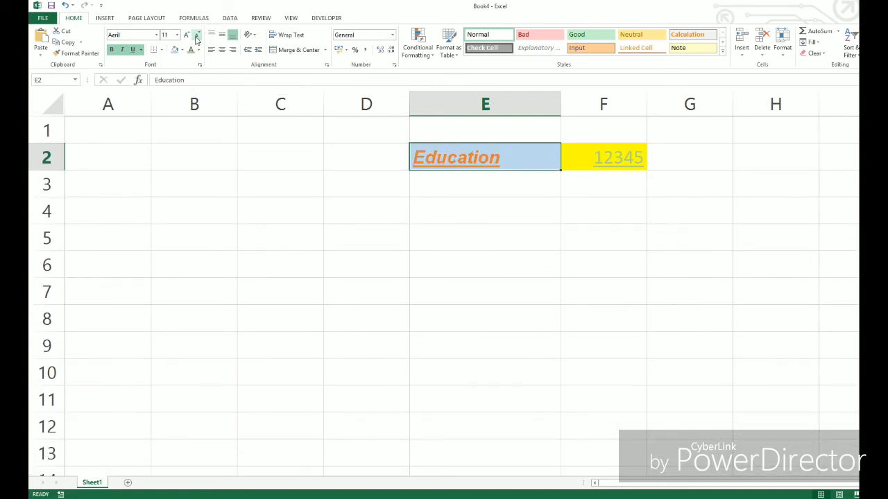
left_click(196, 35)
Step: Increase the font size of the Education cell E2 in several increments, and decrease it again to 9
left_click(186, 36)
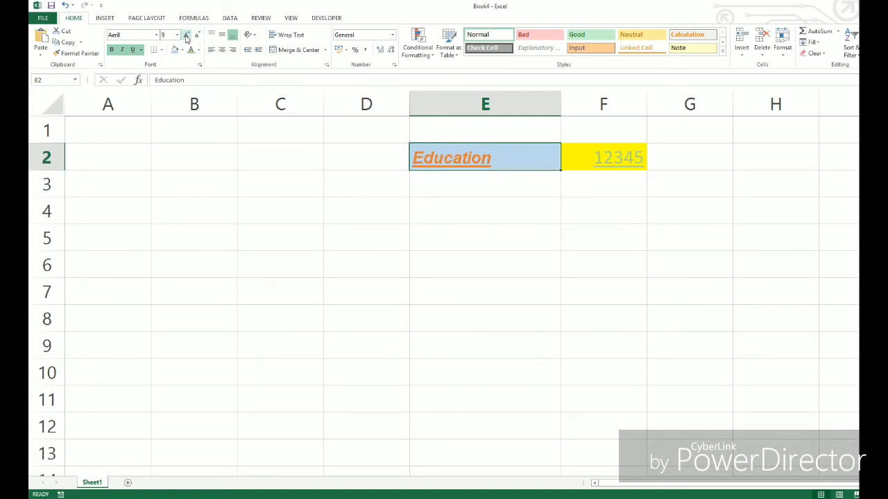
left_click(186, 36)
left_click(186, 36)
left_click(186, 36)
left_click(186, 36)
left_click(186, 36)
left_click(196, 35)
left_click(197, 36)
left_click(197, 35)
left_click(197, 35)
left_click(196, 35)
Step: Apply the All Borders option to the empty cell D4
left_click(162, 49)
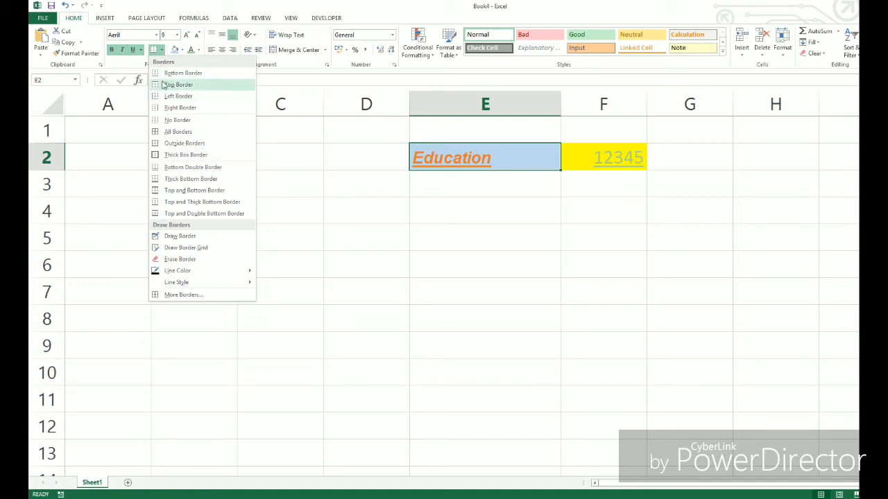
left_click(366, 236)
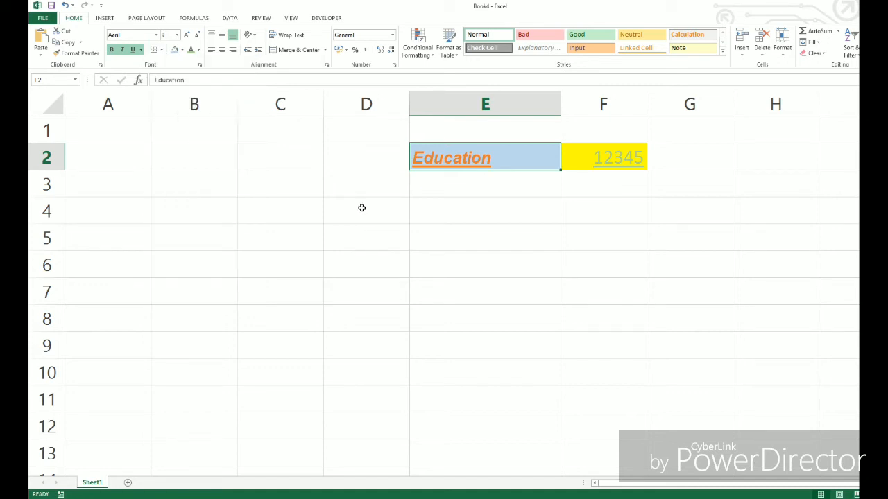
left_click(362, 208)
left_click(162, 50)
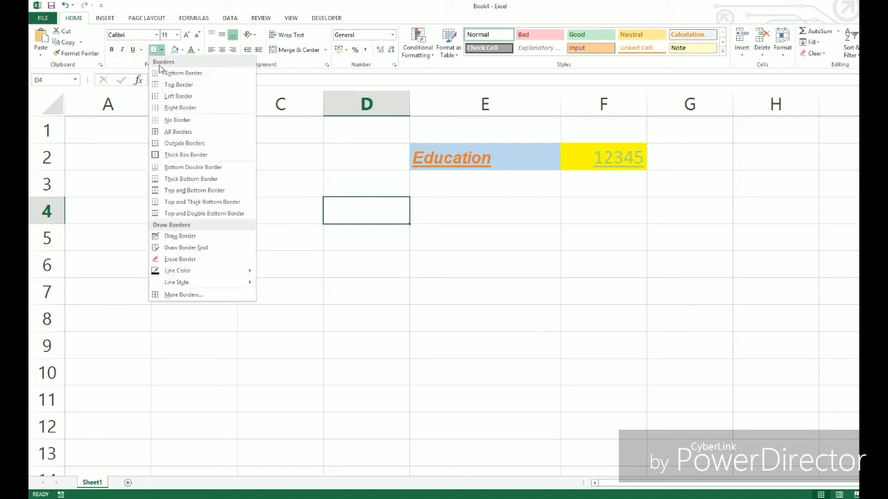
left_click(166, 131)
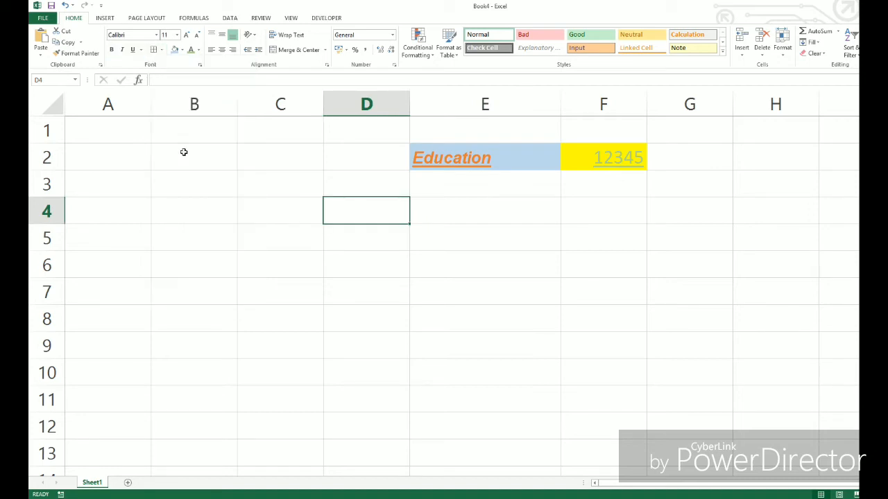
Step: Apply a thick box border to the empty cell D6
left_click(376, 266)
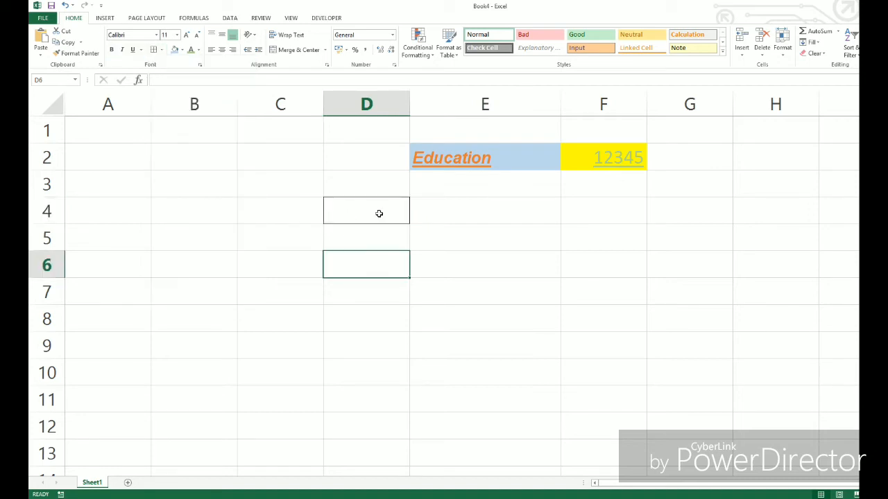
left_click(163, 51)
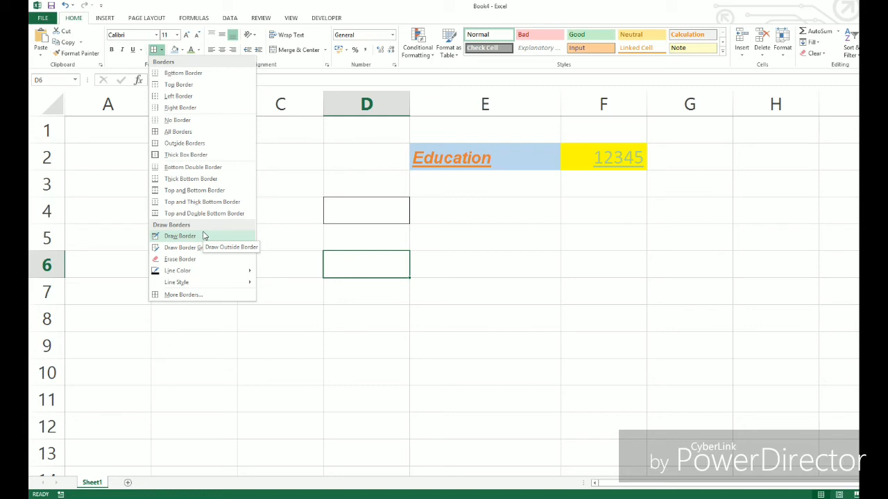
left_click(157, 156)
left_click(380, 319)
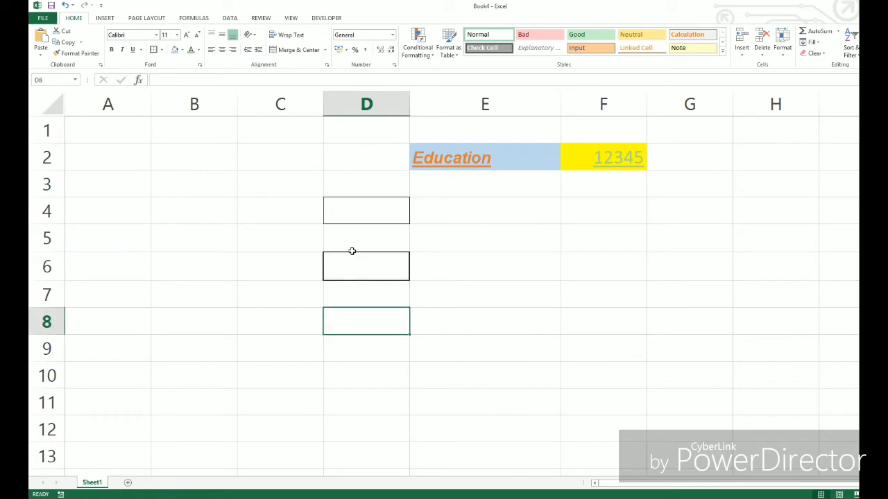
Step: Apply the same thick box border to the Education cell E2
left_click(507, 158)
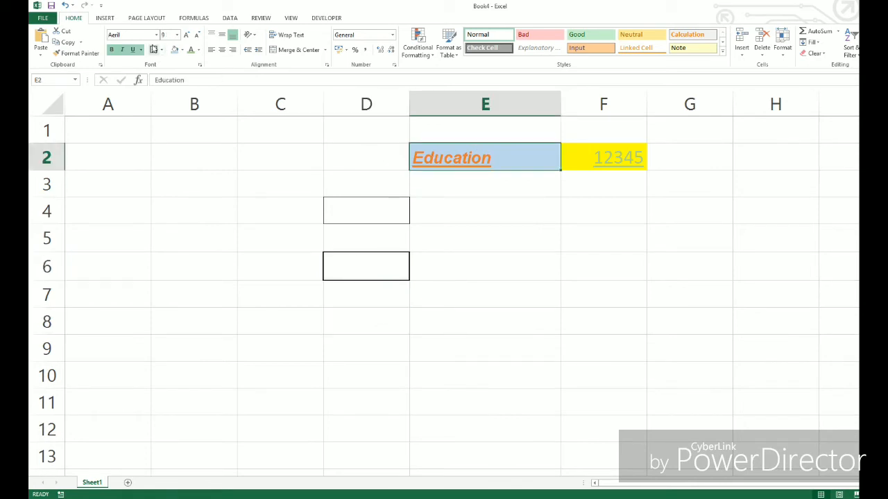
left_click(153, 50)
left_click(467, 186)
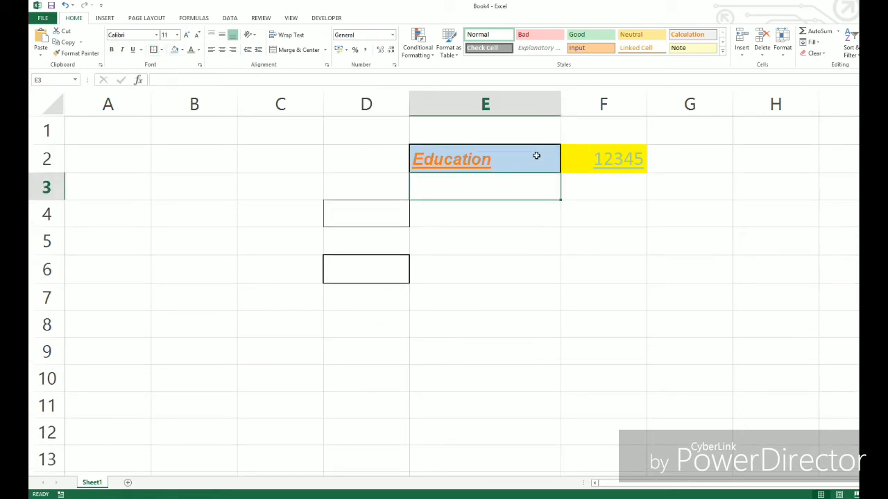
left_click(528, 161)
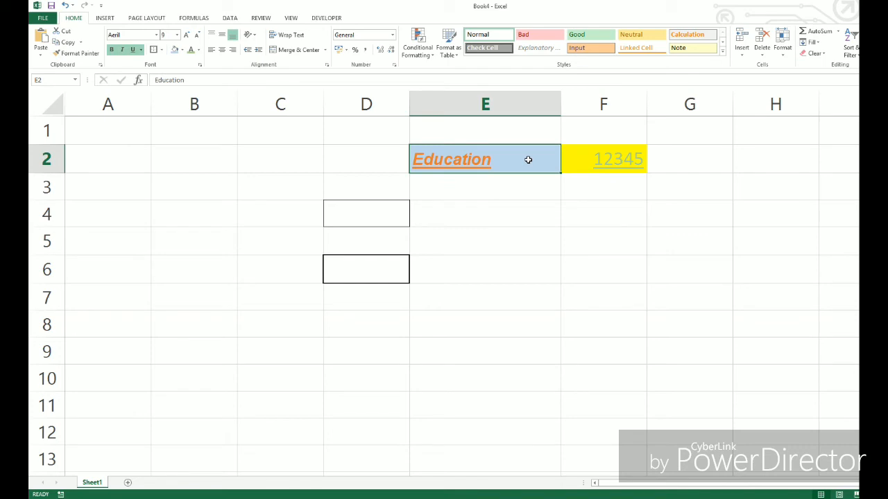
Step: Review the available border options, and check the Excel Home ribbon picture on slide 2 in PowerPoint before returning to Excel
left_click(161, 51)
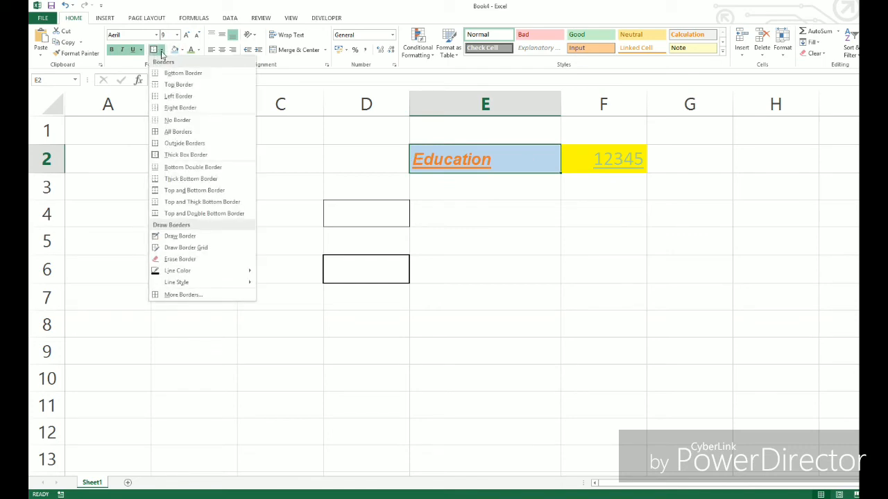
left_click(292, 141)
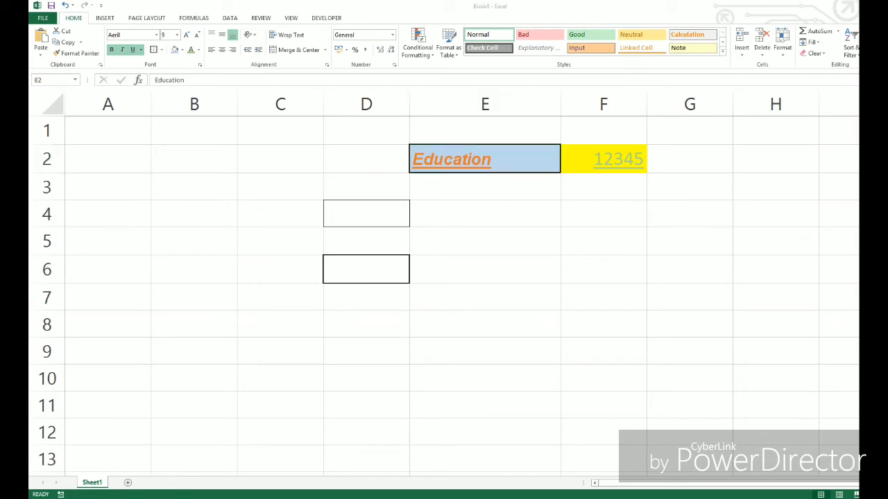
left_click(194, 454)
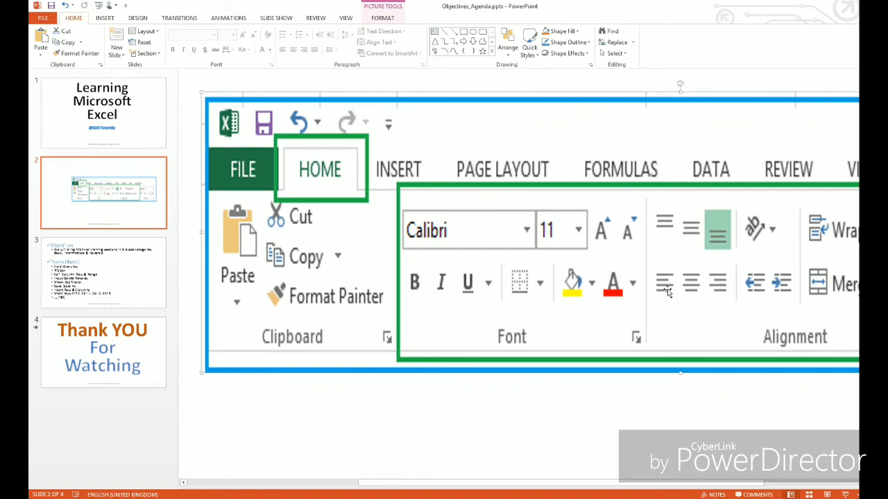
key("alt+Tab")
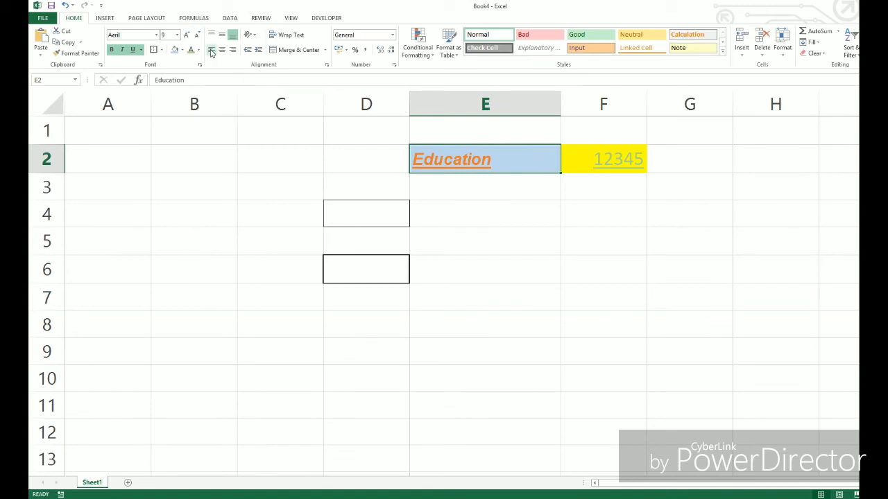
Step: Try left and centre horizontal alignment on the number 12345 in cell F2
left_click(622, 159)
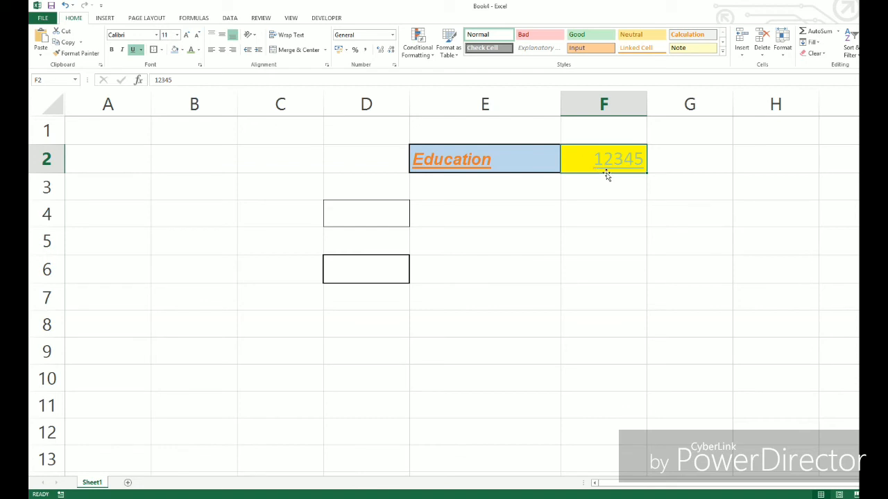
left_click(213, 54)
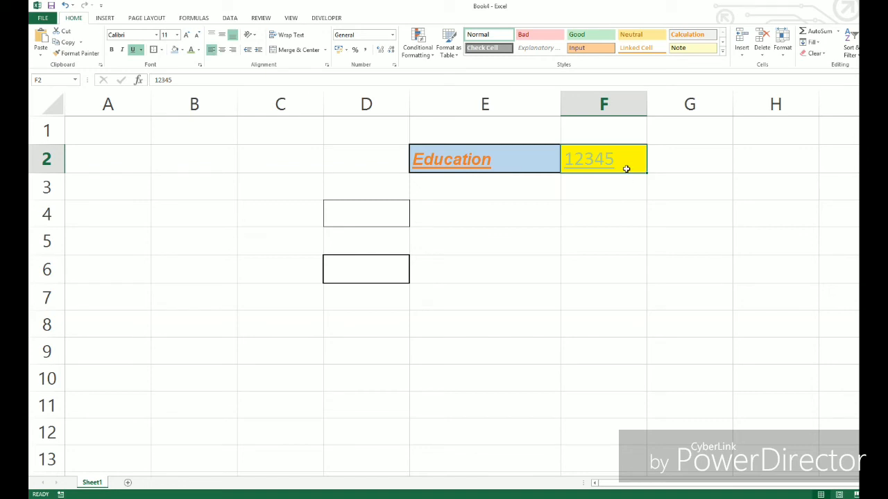
left_click(223, 51)
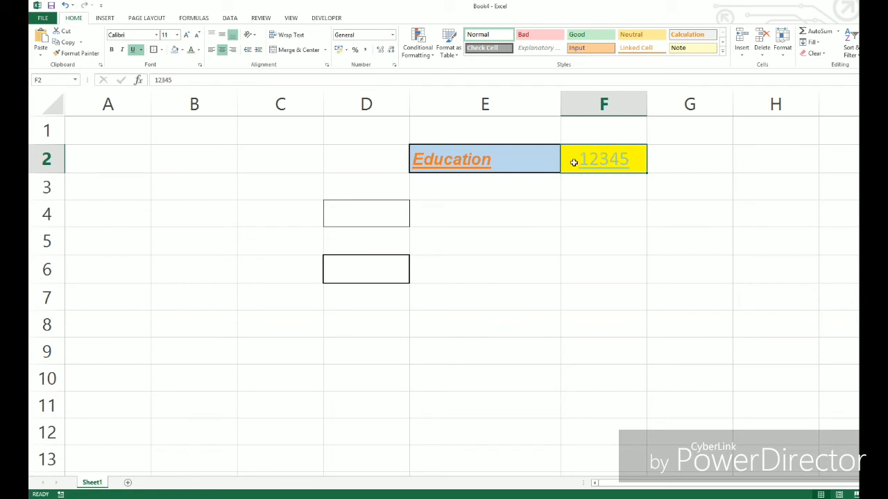
Step: Try centre and right horizontal alignment on the Education cell E2
left_click(498, 153)
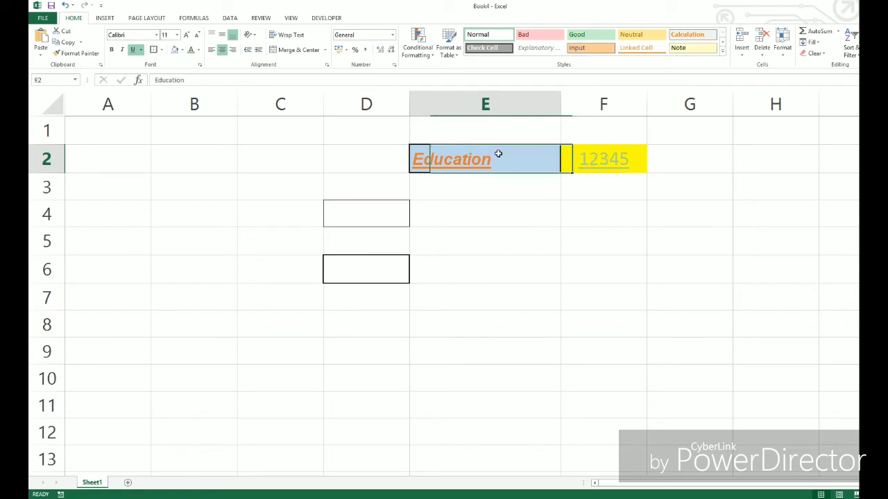
left_click(223, 51)
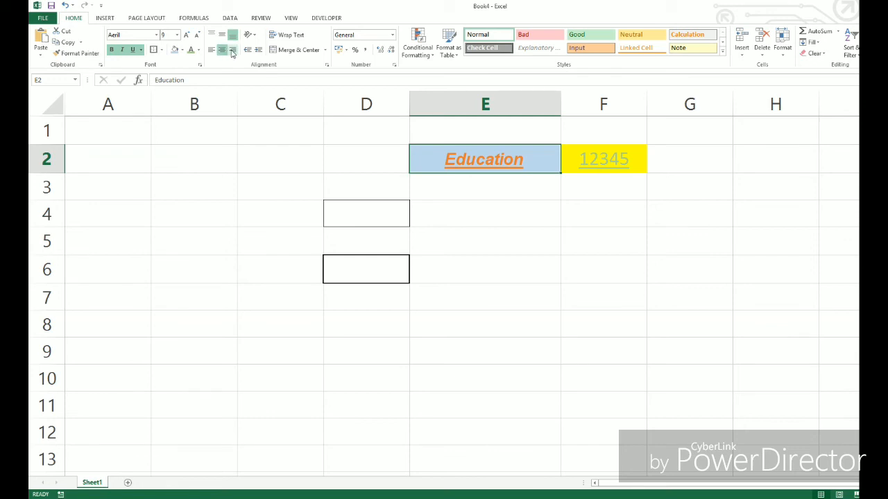
left_click(233, 51)
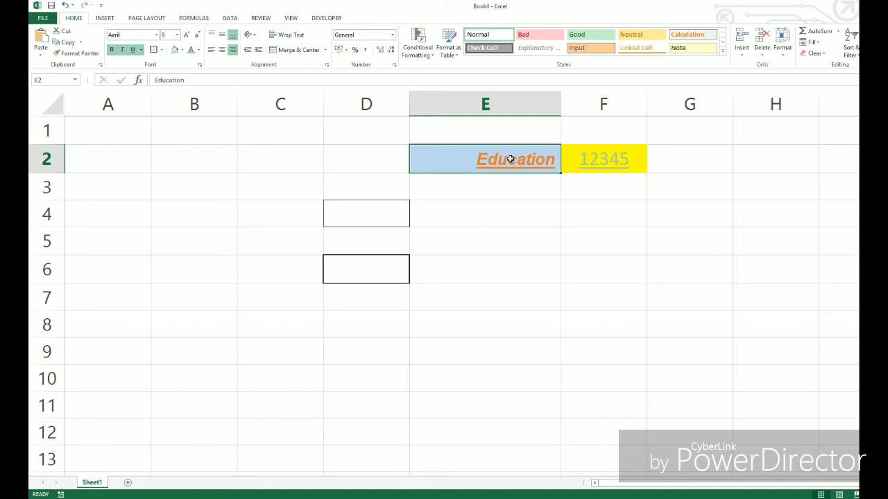
Step: Right-align the number 12345 in cell F2 and centre the Education text in cell E2 horizontally
left_click(628, 163)
left_click(235, 51)
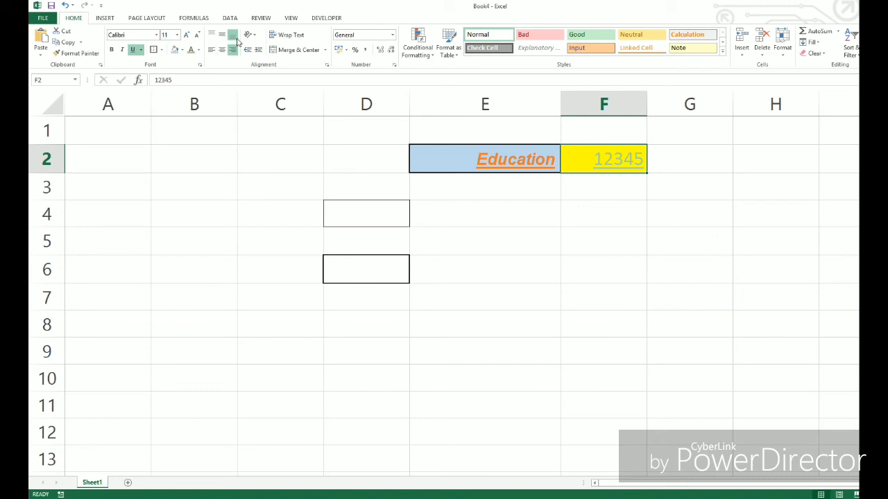
left_click(520, 147)
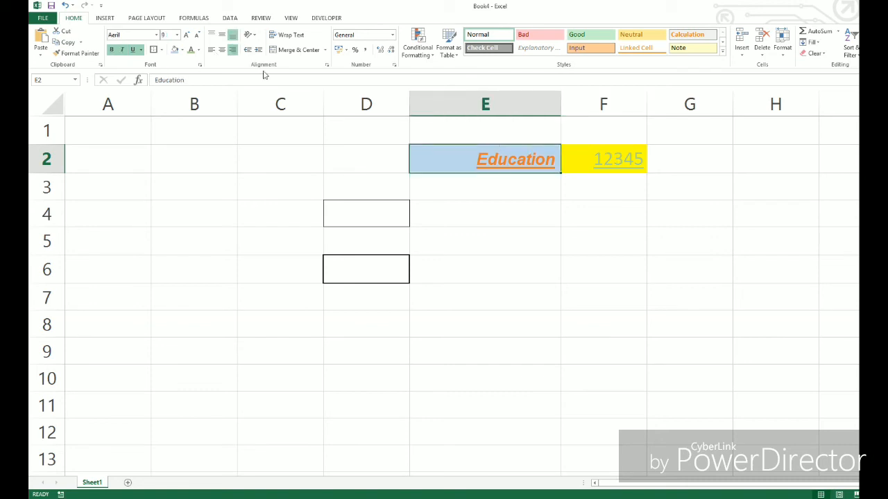
left_click(222, 50)
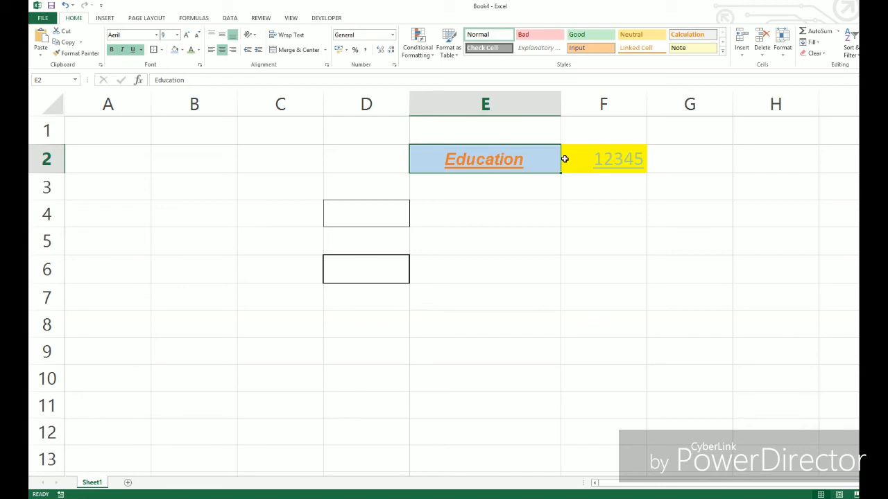
Step: Apply middle vertical alignment to the Education cell E2 and make row 2 about three times taller
left_click(483, 140)
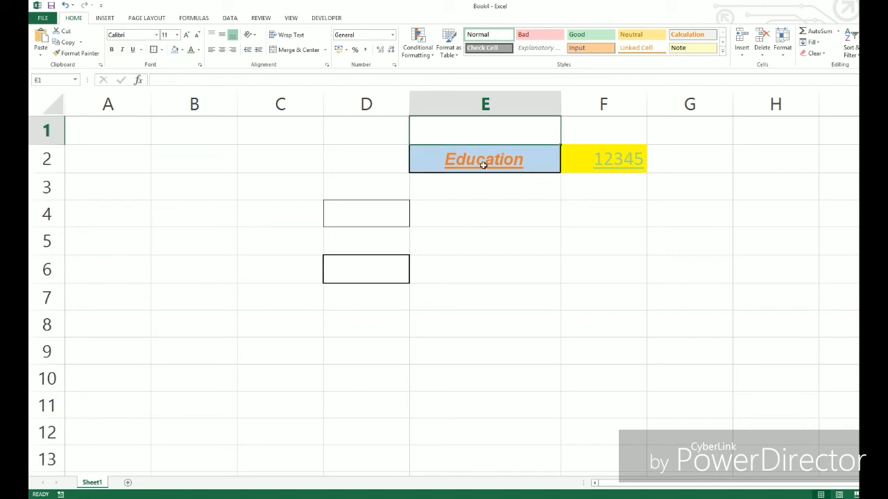
left_click(483, 167)
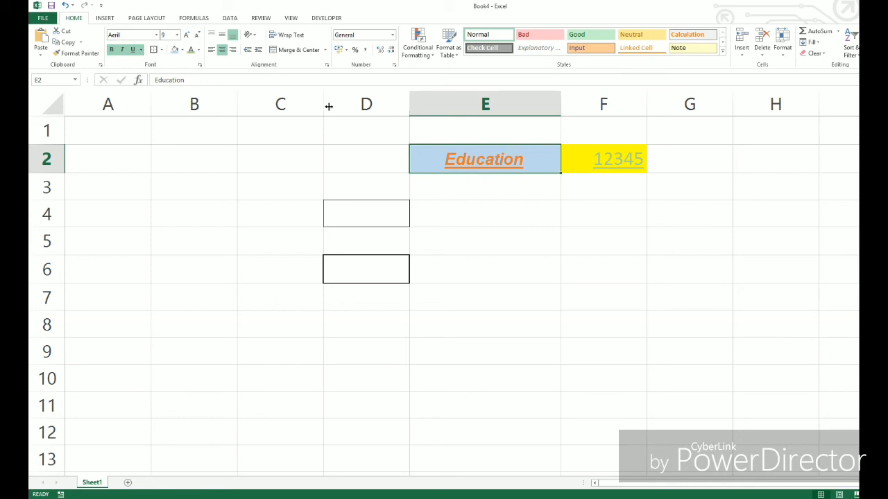
left_click(222, 36)
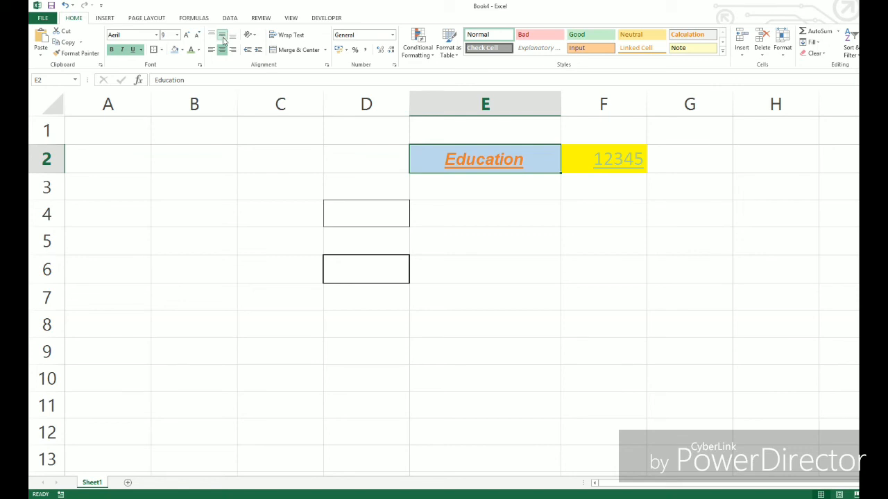
left_click_drag(38, 172, 73, 222)
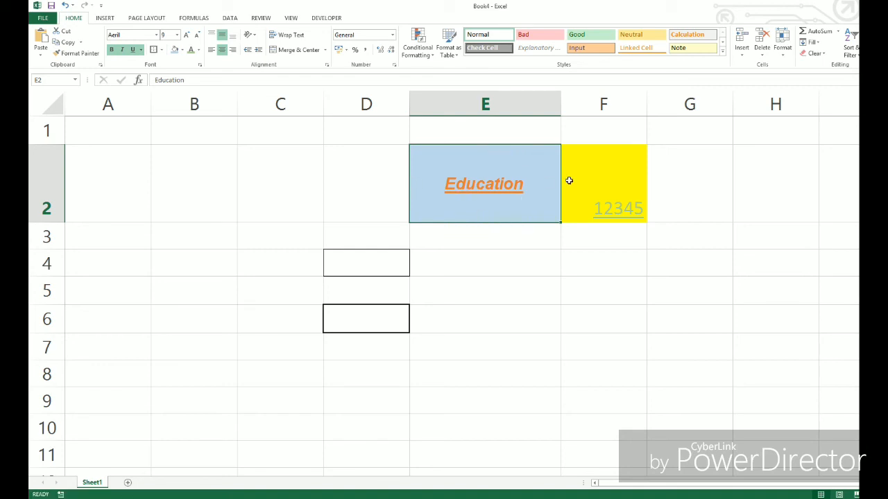
Step: Try top and bottom vertical alignment on the Education cell E2, finishing with middle alignment
left_click(212, 35)
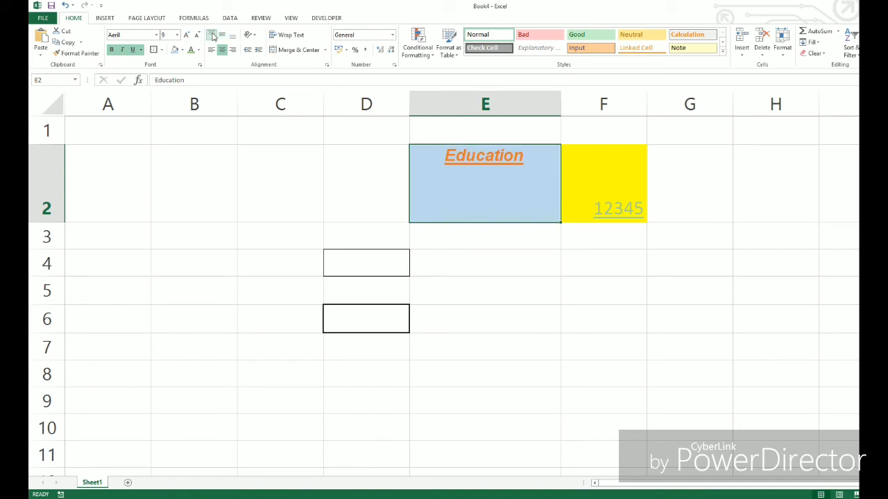
left_click(233, 35)
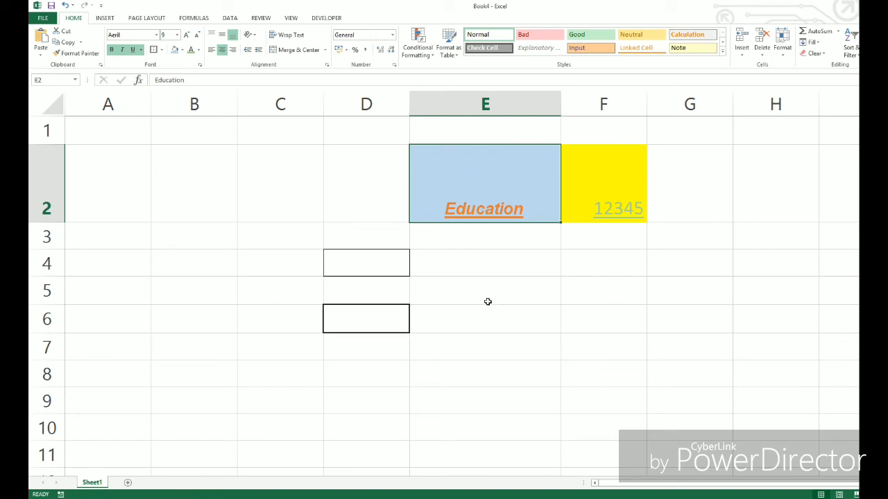
left_click(212, 35)
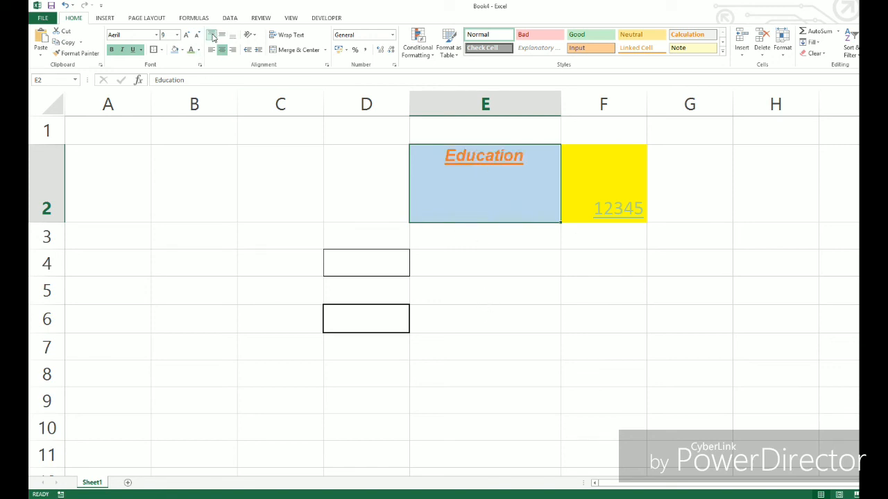
left_click(222, 34)
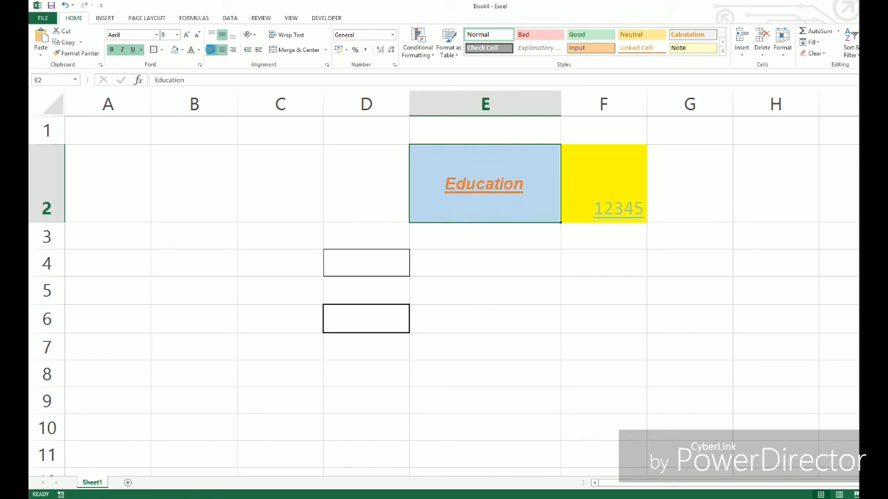
Step: Left-align the Education text in cell E2 horizontally, and switch it to right alignment
left_click(211, 50)
left_click(233, 49)
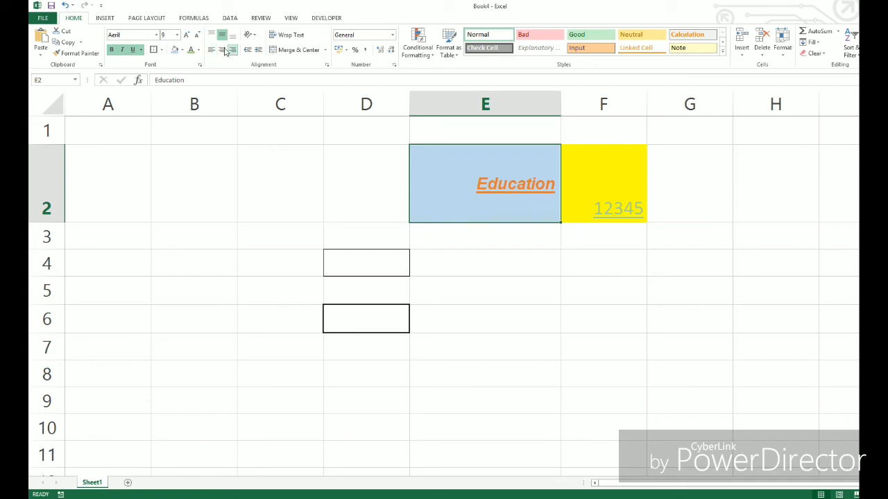
Step: Centre the Education text in cell E2 horizontally and try angling it counterclockwise and clockwise
left_click(222, 50)
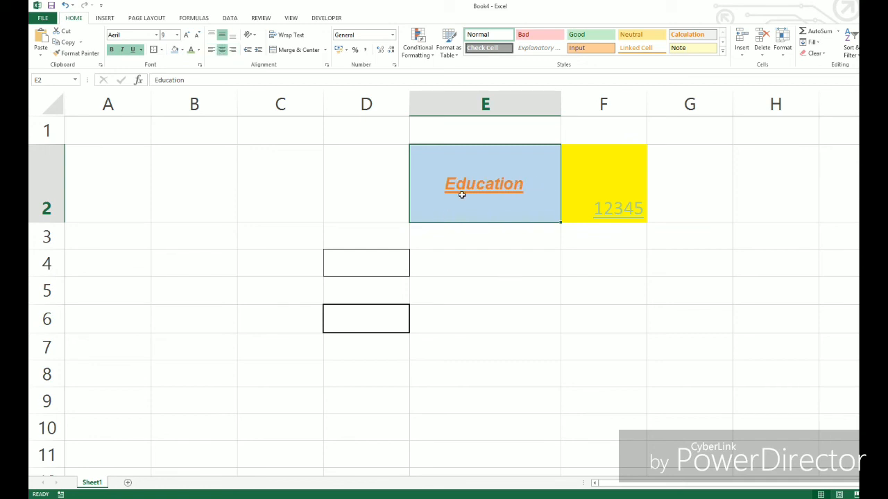
left_click(254, 35)
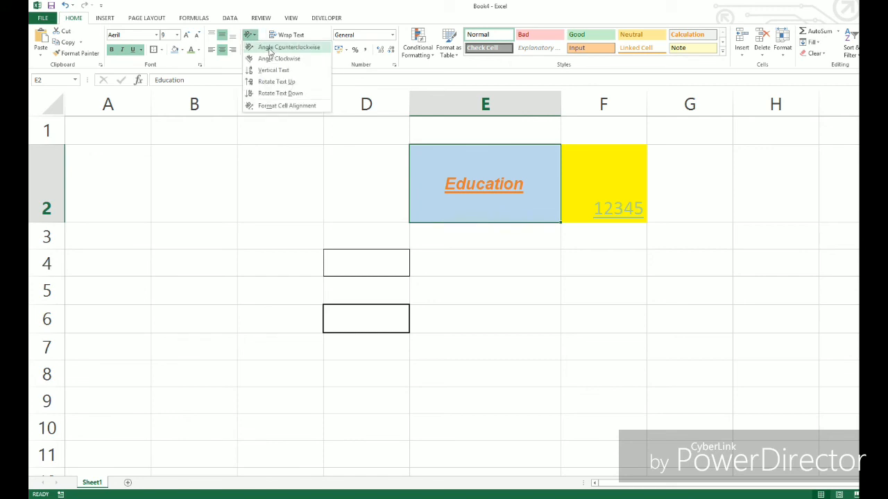
left_click(266, 47)
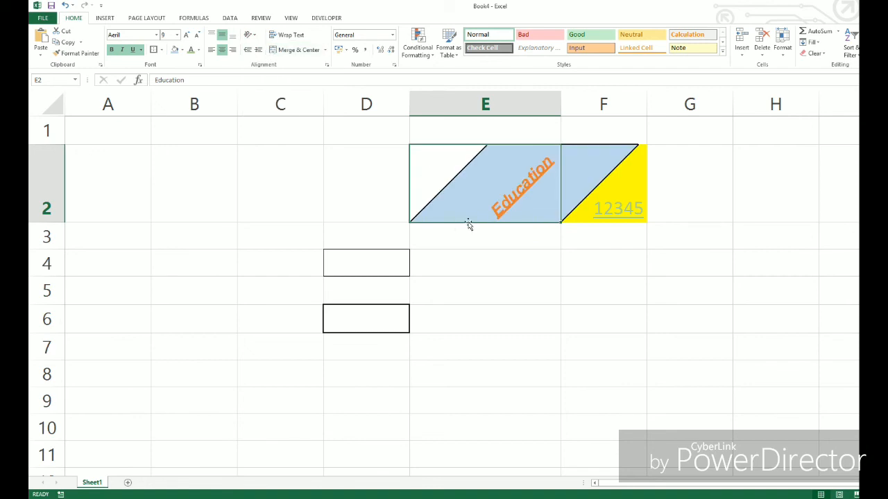
left_click(254, 36)
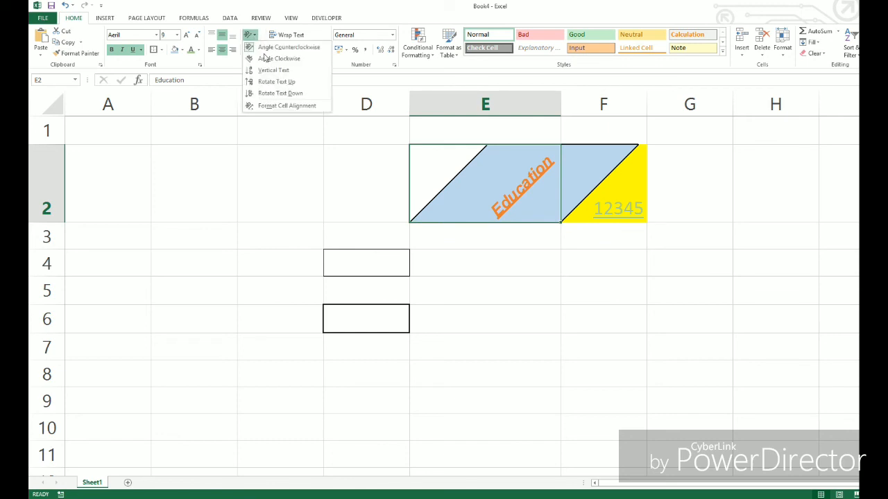
left_click(271, 59)
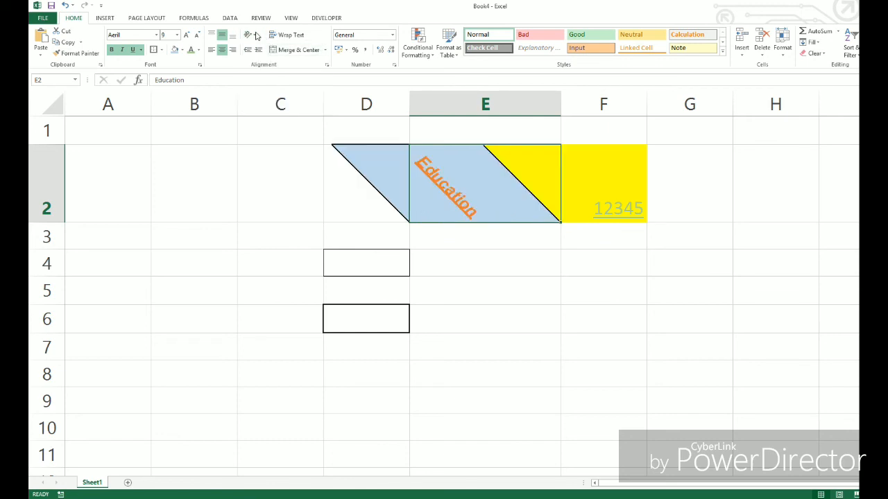
Step: Change the Education text in cell E2 to vertical orientation and make row 2 about three times taller
left_click(255, 36)
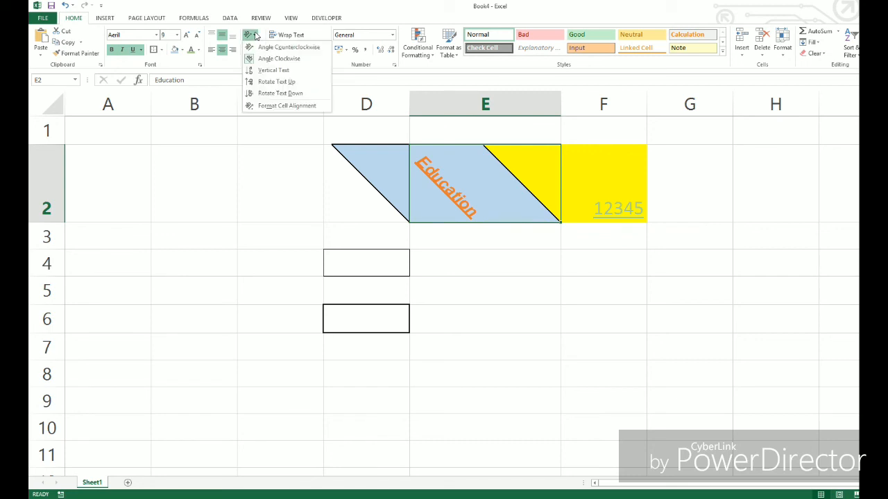
left_click(270, 71)
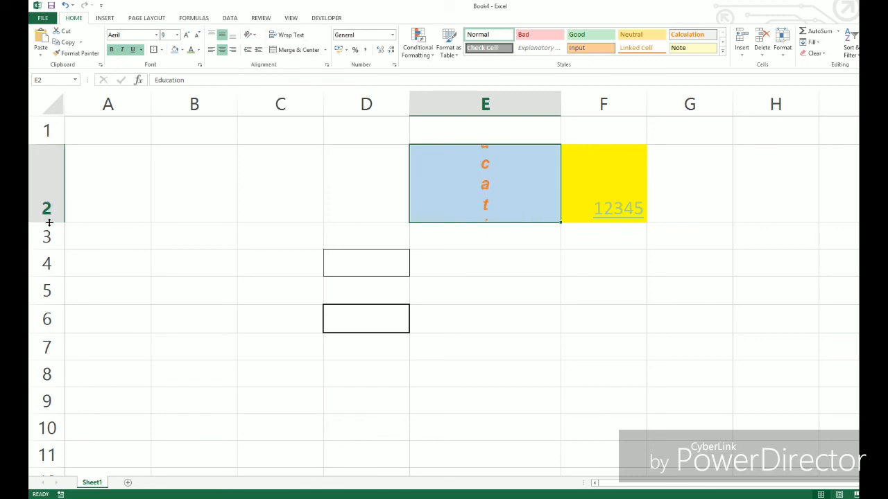
left_click_drag(29, 222, 30, 378)
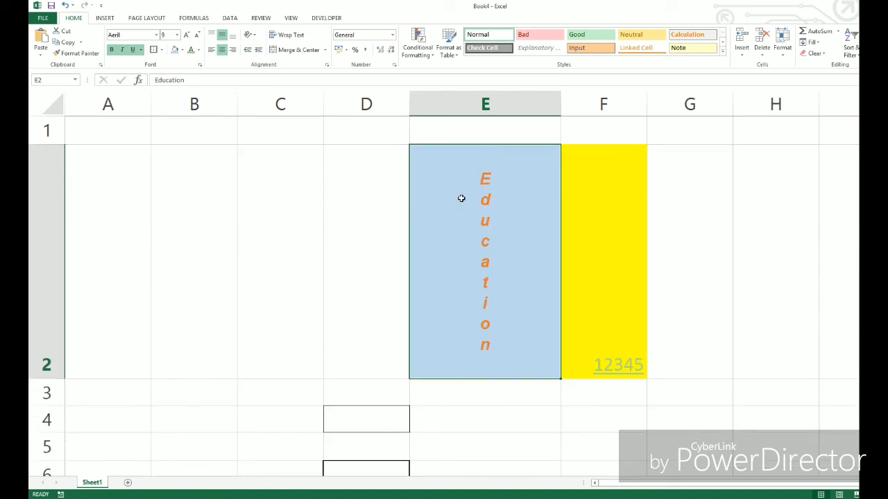
Step: Try left and right alignment on the vertical Education text, finishing centred horizontally and aligned to the top of the cell
left_click(212, 51)
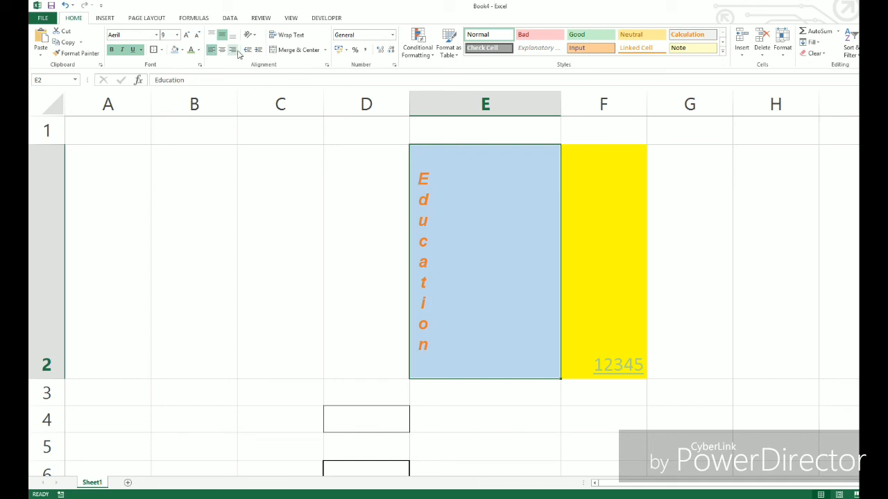
left_click(233, 49)
left_click(222, 50)
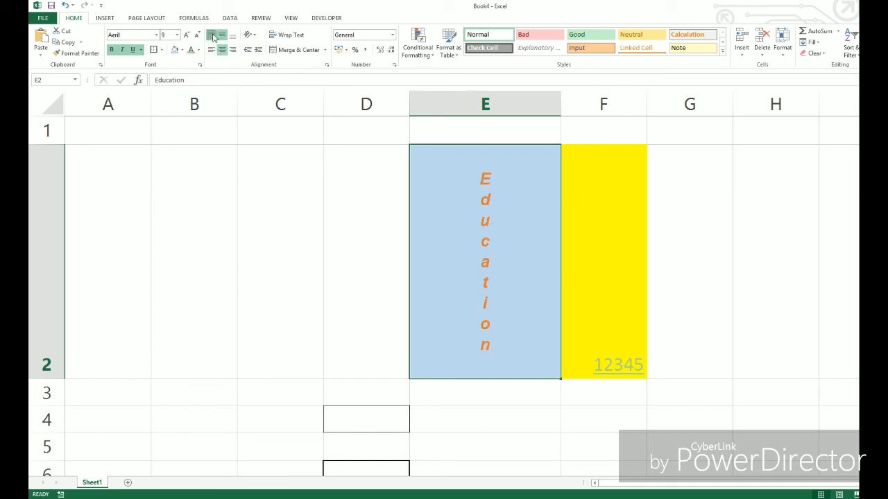
left_click(211, 35)
Step: Try angling the vertical Education text clockwise, undo that rotation, and view the text orientation options again
left_click(251, 35)
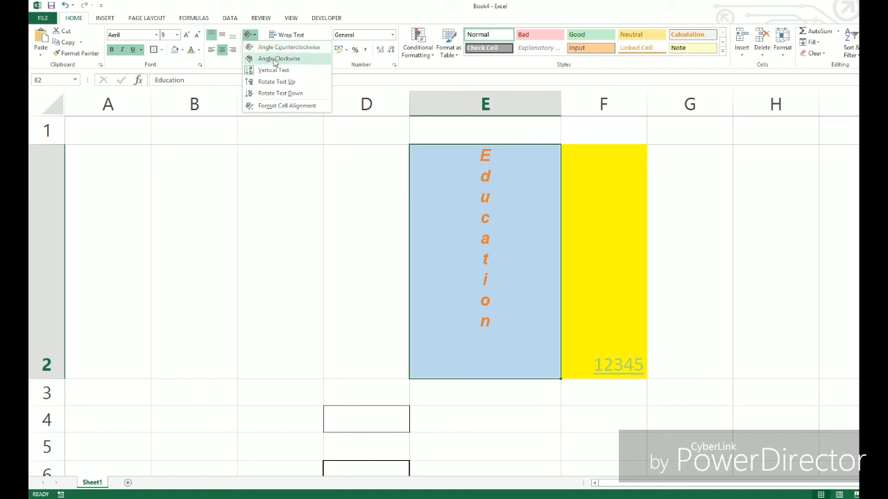
left_click(278, 59)
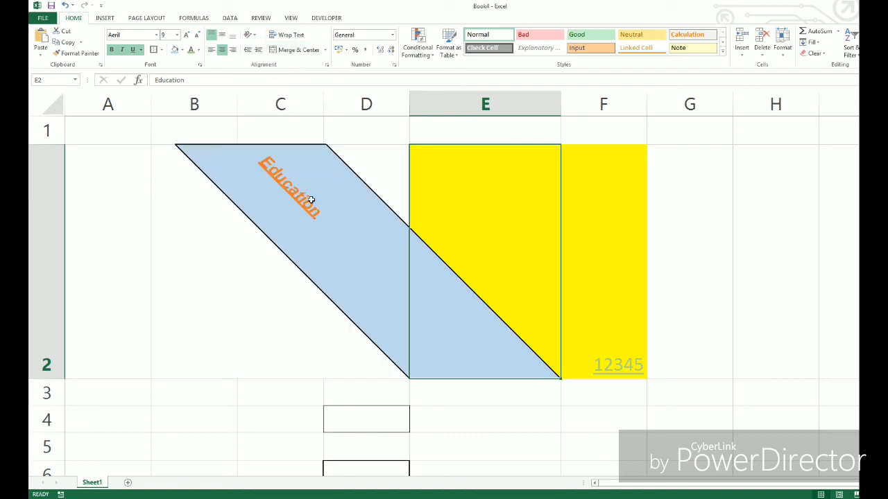
key("ctrl+z")
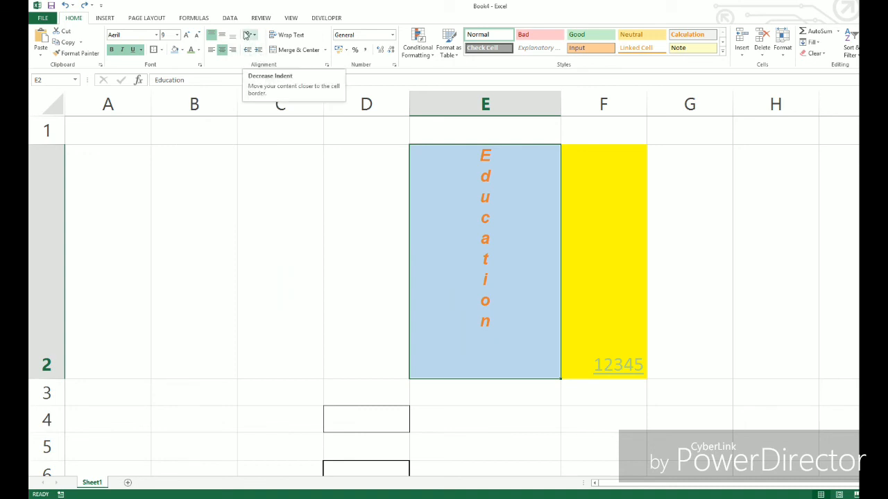
left_click(256, 36)
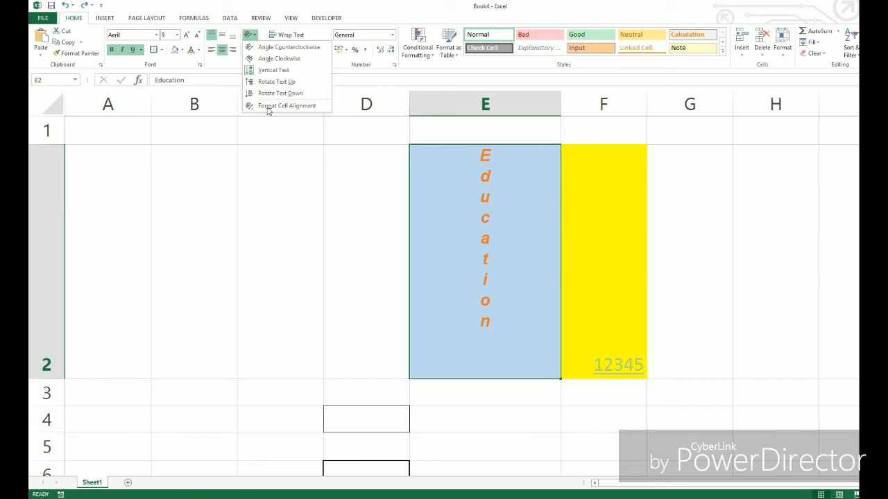
left_click(196, 273)
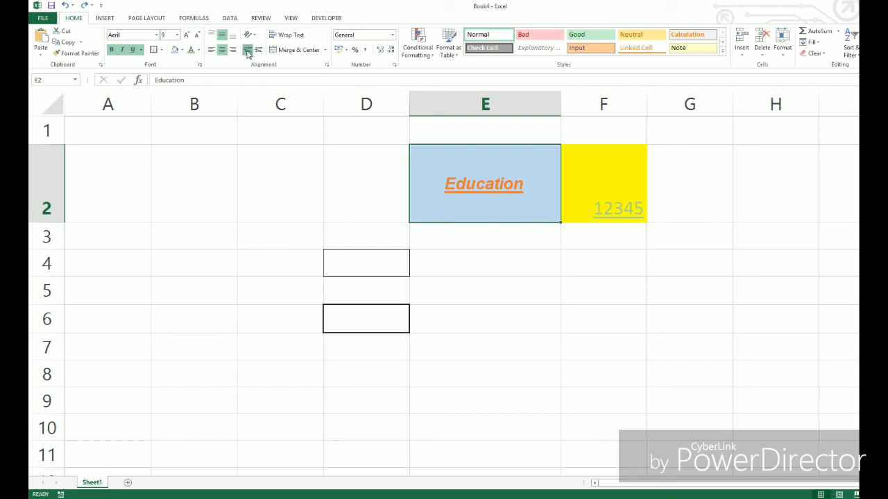
Step: Increase the indent of the Education text in cell E2 several times and widen column E to about double
left_click(247, 54)
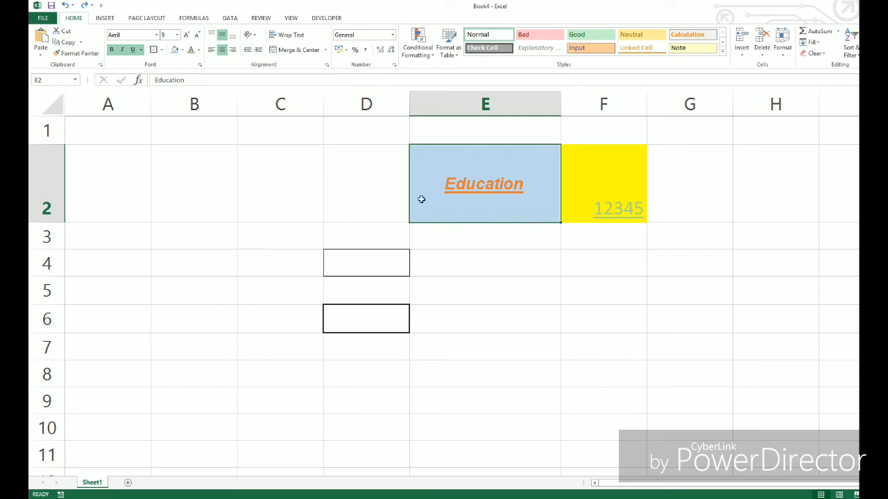
left_click(257, 50)
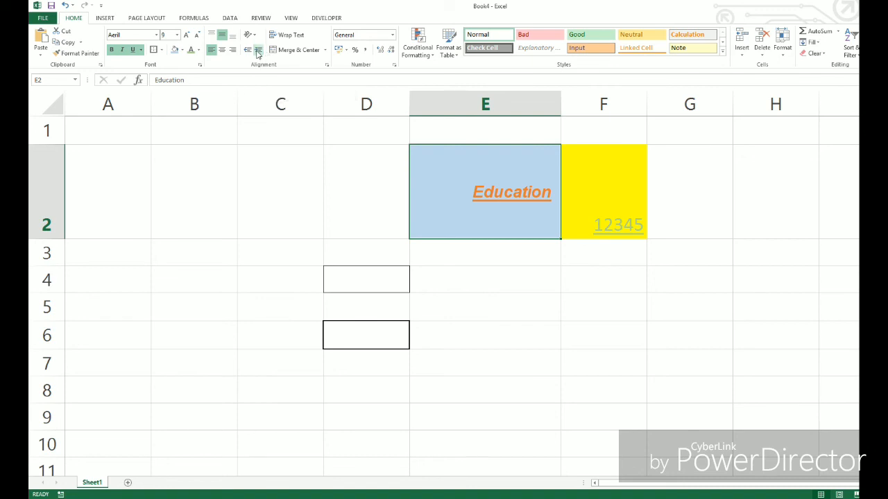
left_click(258, 53)
left_click(257, 54)
left_click(257, 53)
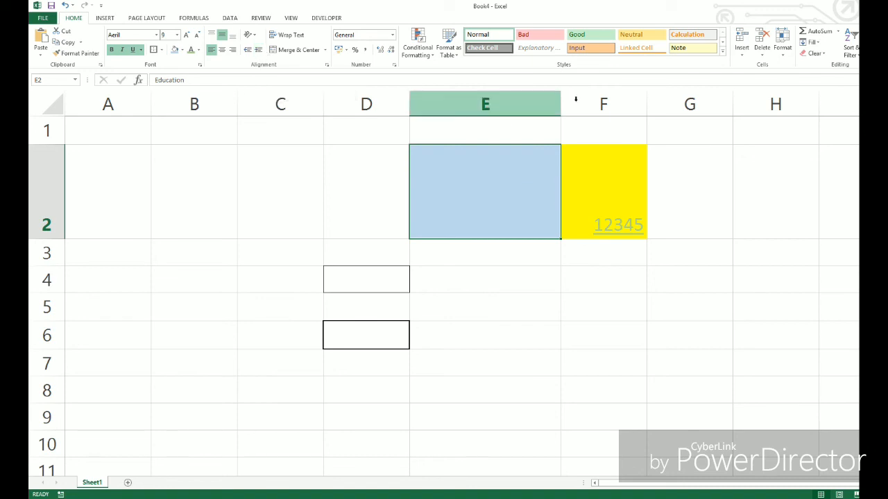
left_click_drag(561, 97, 716, 109)
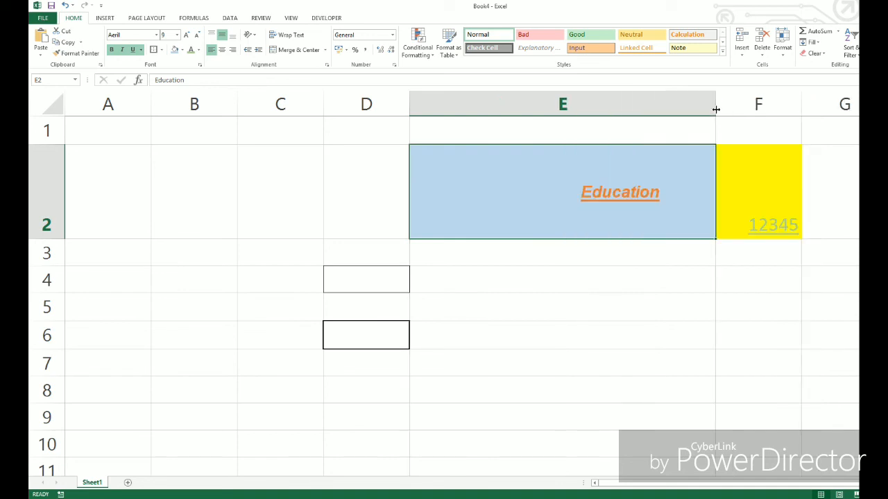
Step: Decrease the indent of the Education text repeatedly until it reaches the left edge of cell E2
left_click(248, 51)
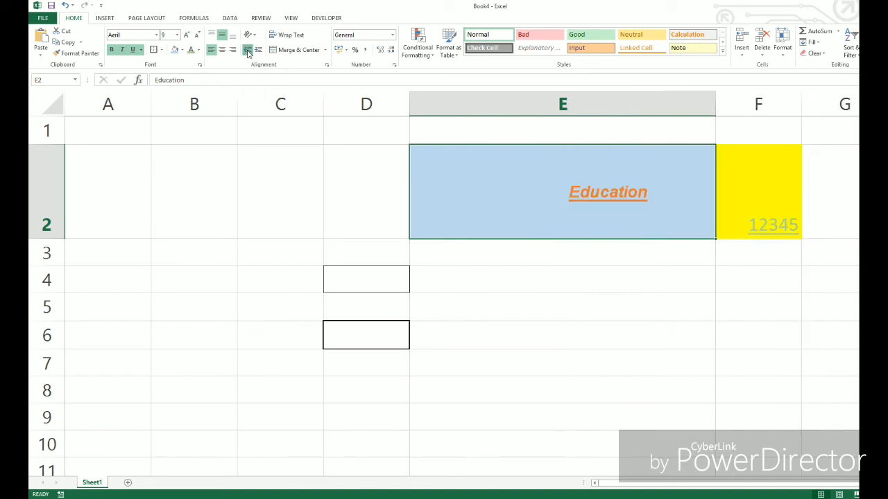
left_click(248, 51)
left_click(248, 52)
left_click(248, 52)
left_click(248, 51)
left_click(249, 52)
left_click(248, 51)
left_click(249, 52)
left_click(248, 51)
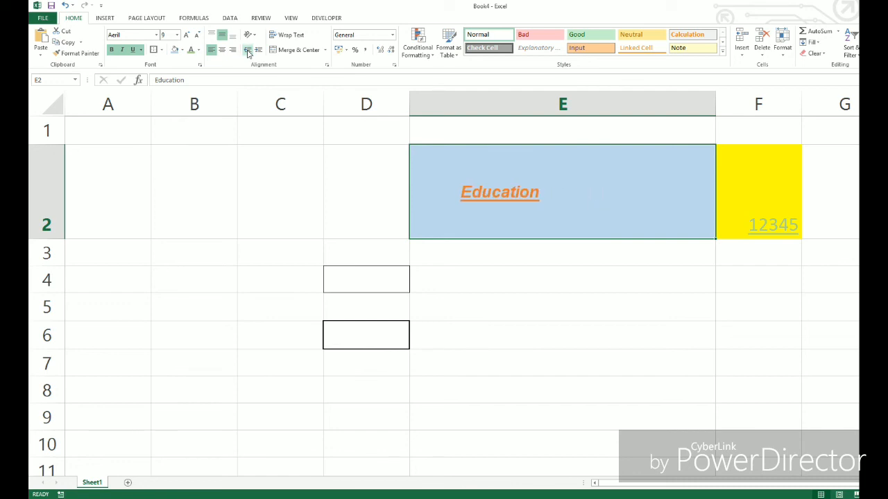
left_click(248, 51)
left_click(248, 52)
left_click(249, 51)
left_click(248, 51)
Step: Increase the indent of the Education text repeatedly until it sits near the middle of the widened cell E2
left_click(259, 52)
left_click(259, 52)
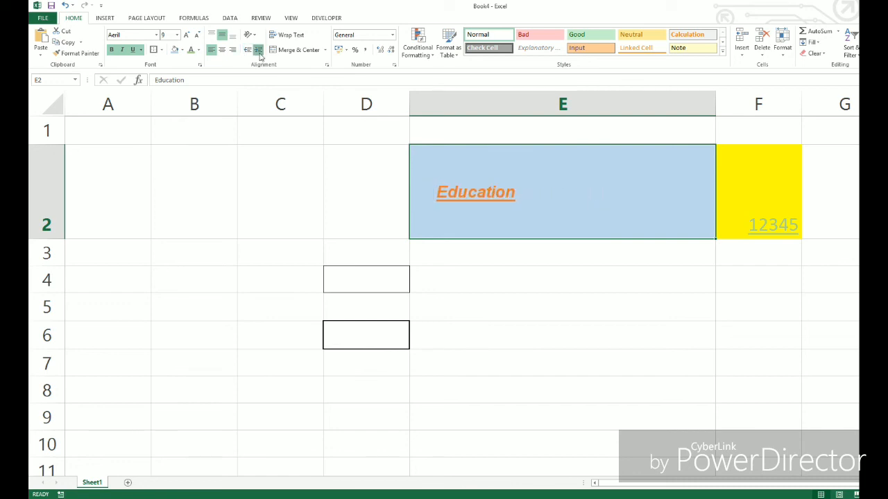
left_click(258, 51)
left_click(259, 51)
left_click(259, 51)
left_click(258, 52)
left_click(259, 51)
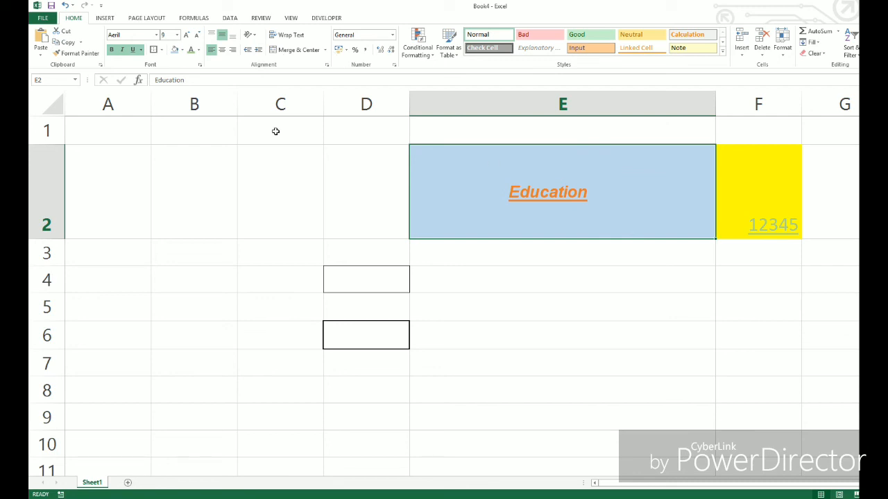